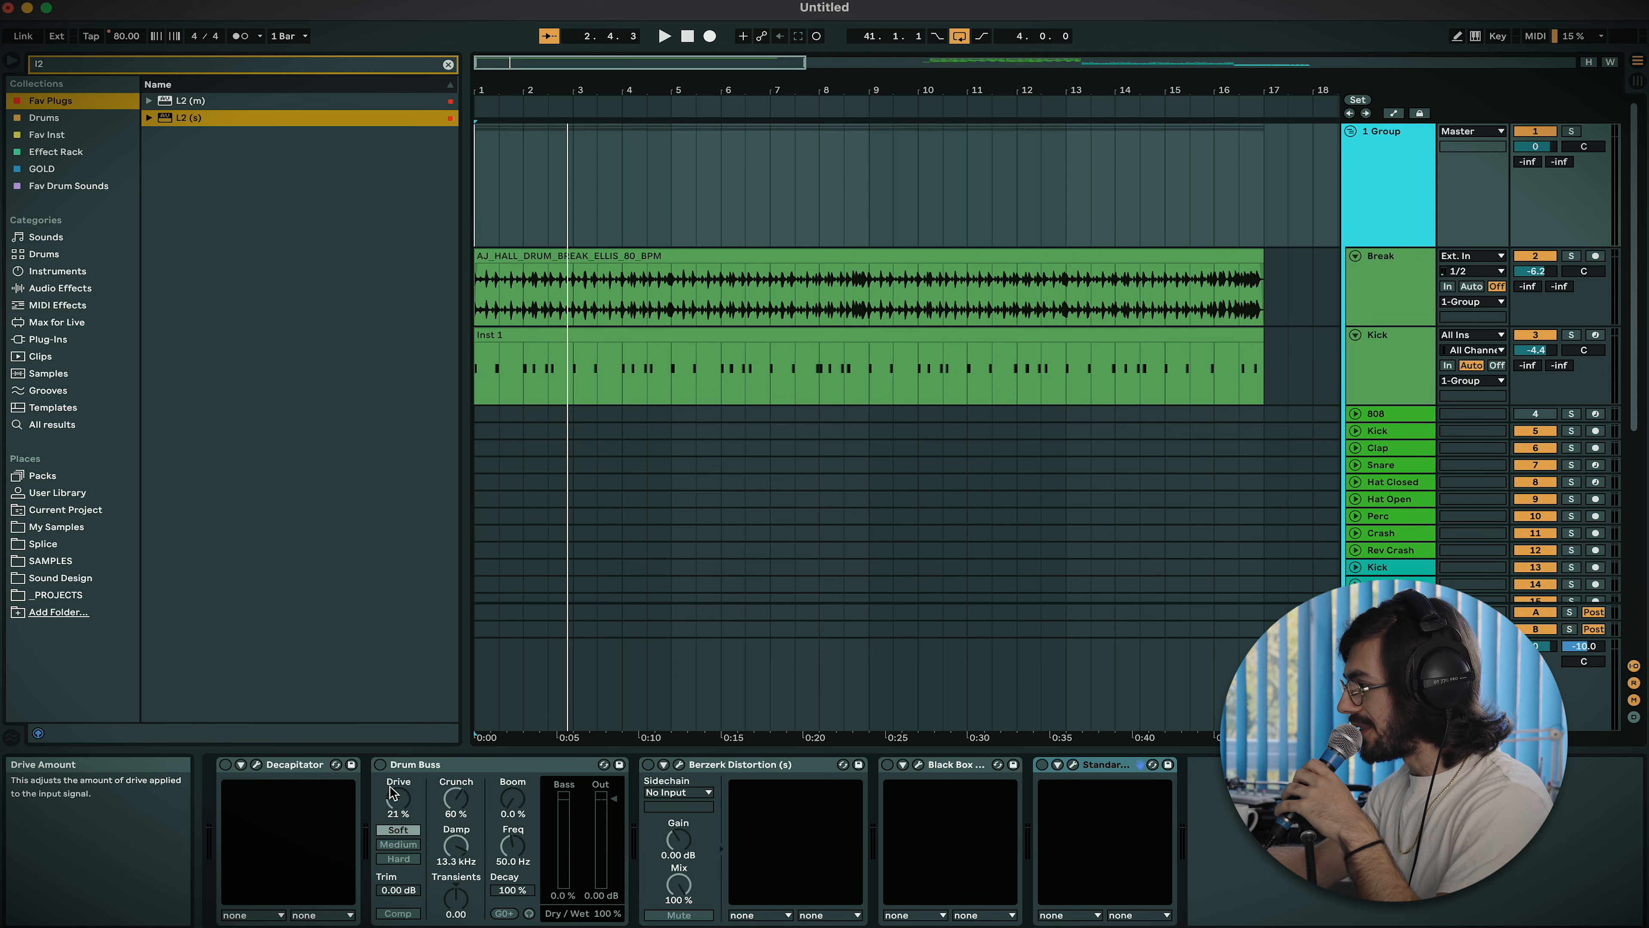
Go through the devices on the drum group one by one: Decapitator, Drum Buss, Berzerk Distortion, Black Box HG-2 and StandardCLIP.
left_click(299, 767)
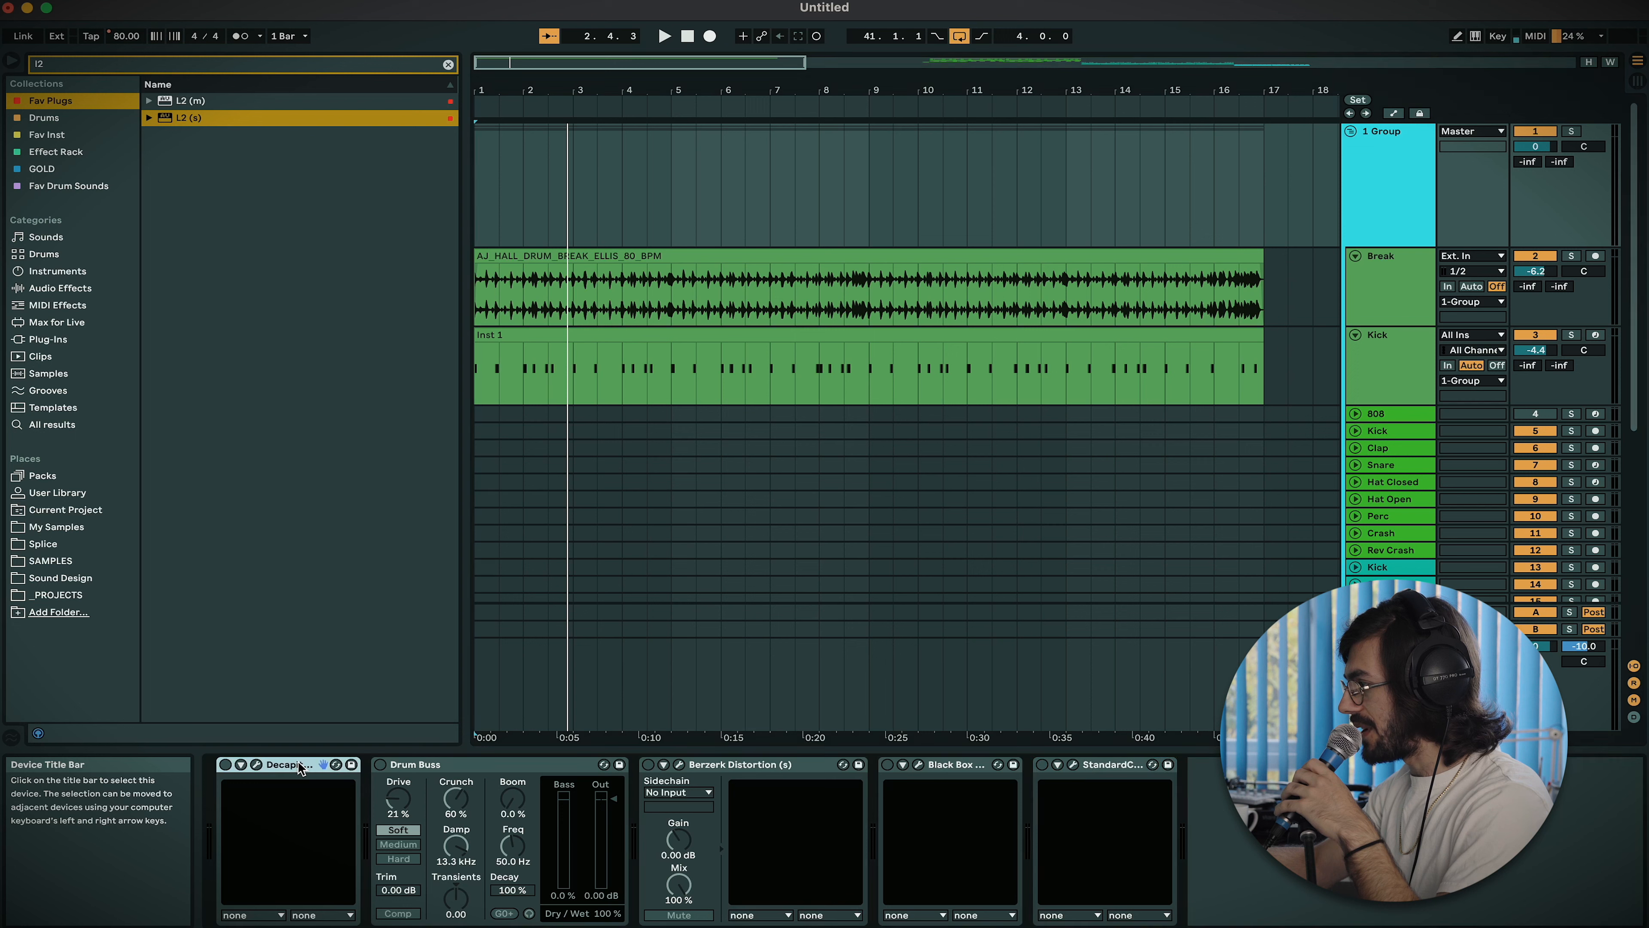
left_click(419, 766)
left_click(788, 765)
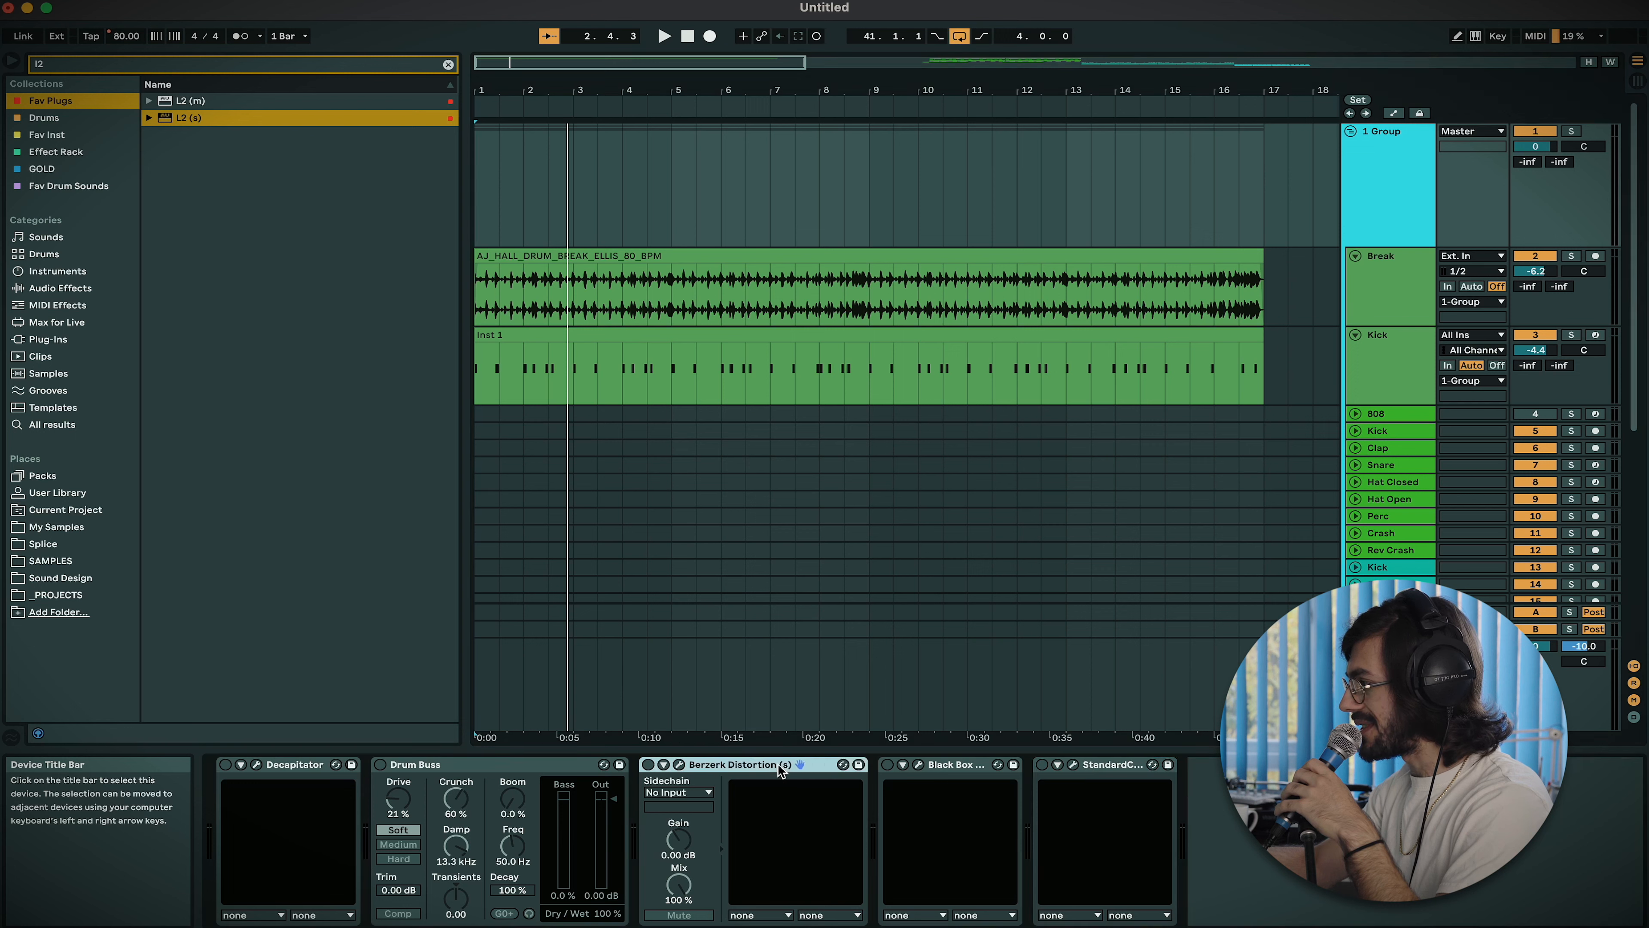
left_click(935, 766)
left_click(1086, 763)
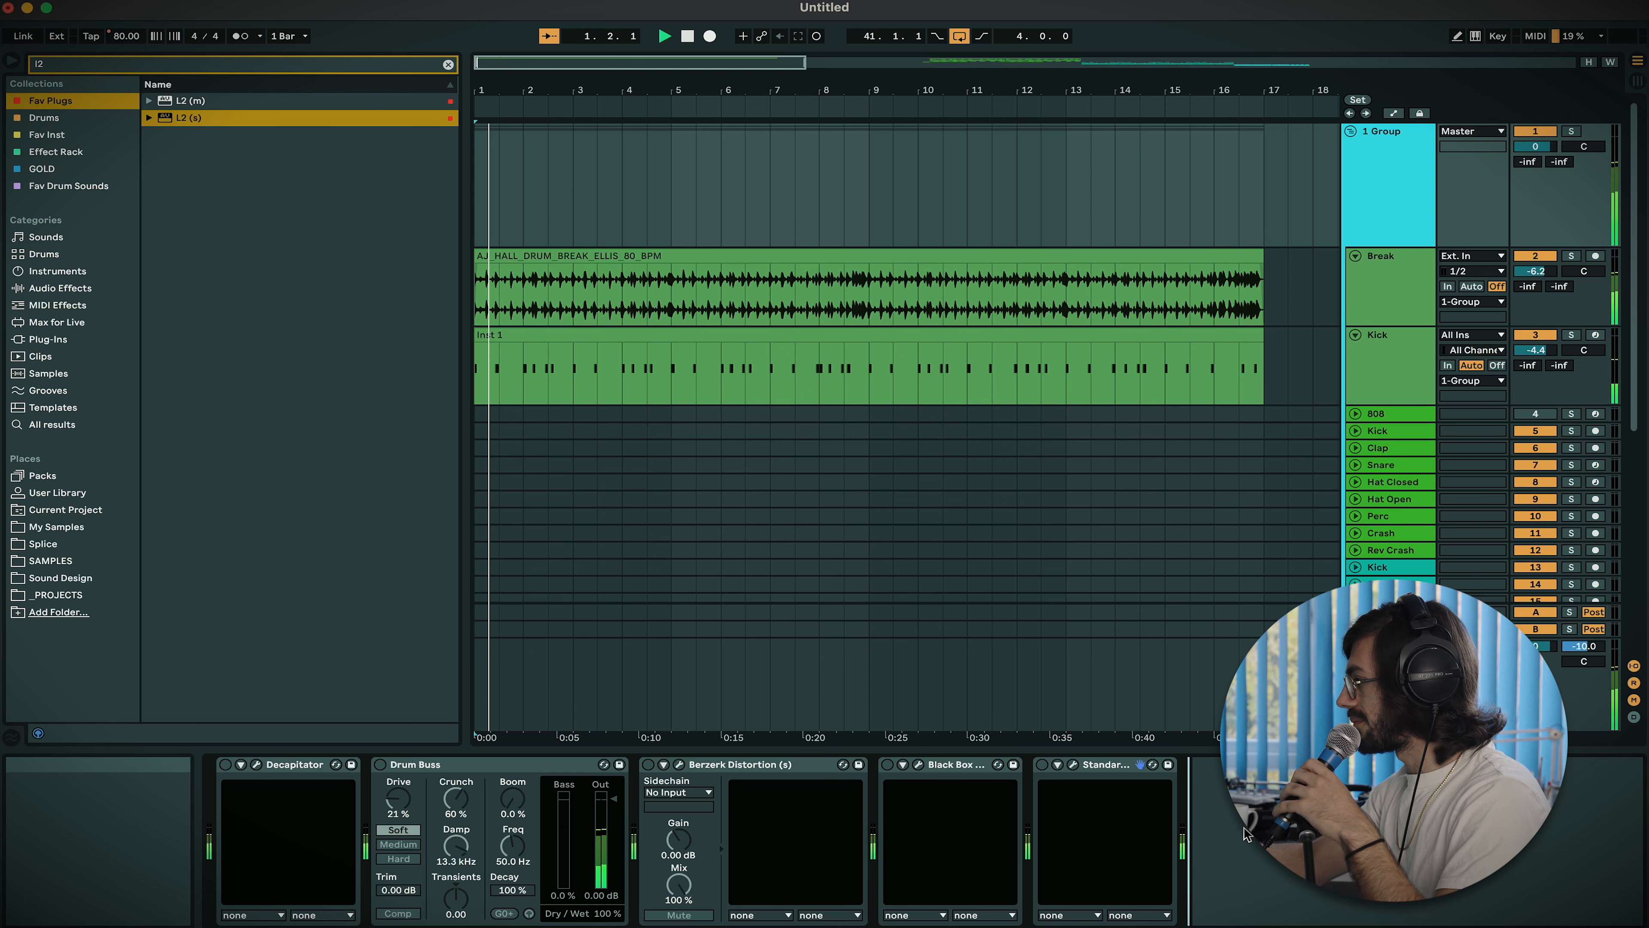
Audition Decapitator on the drum group with its plug-in window open, bypass it and close the window.
left_click(257, 765)
left_click(224, 765)
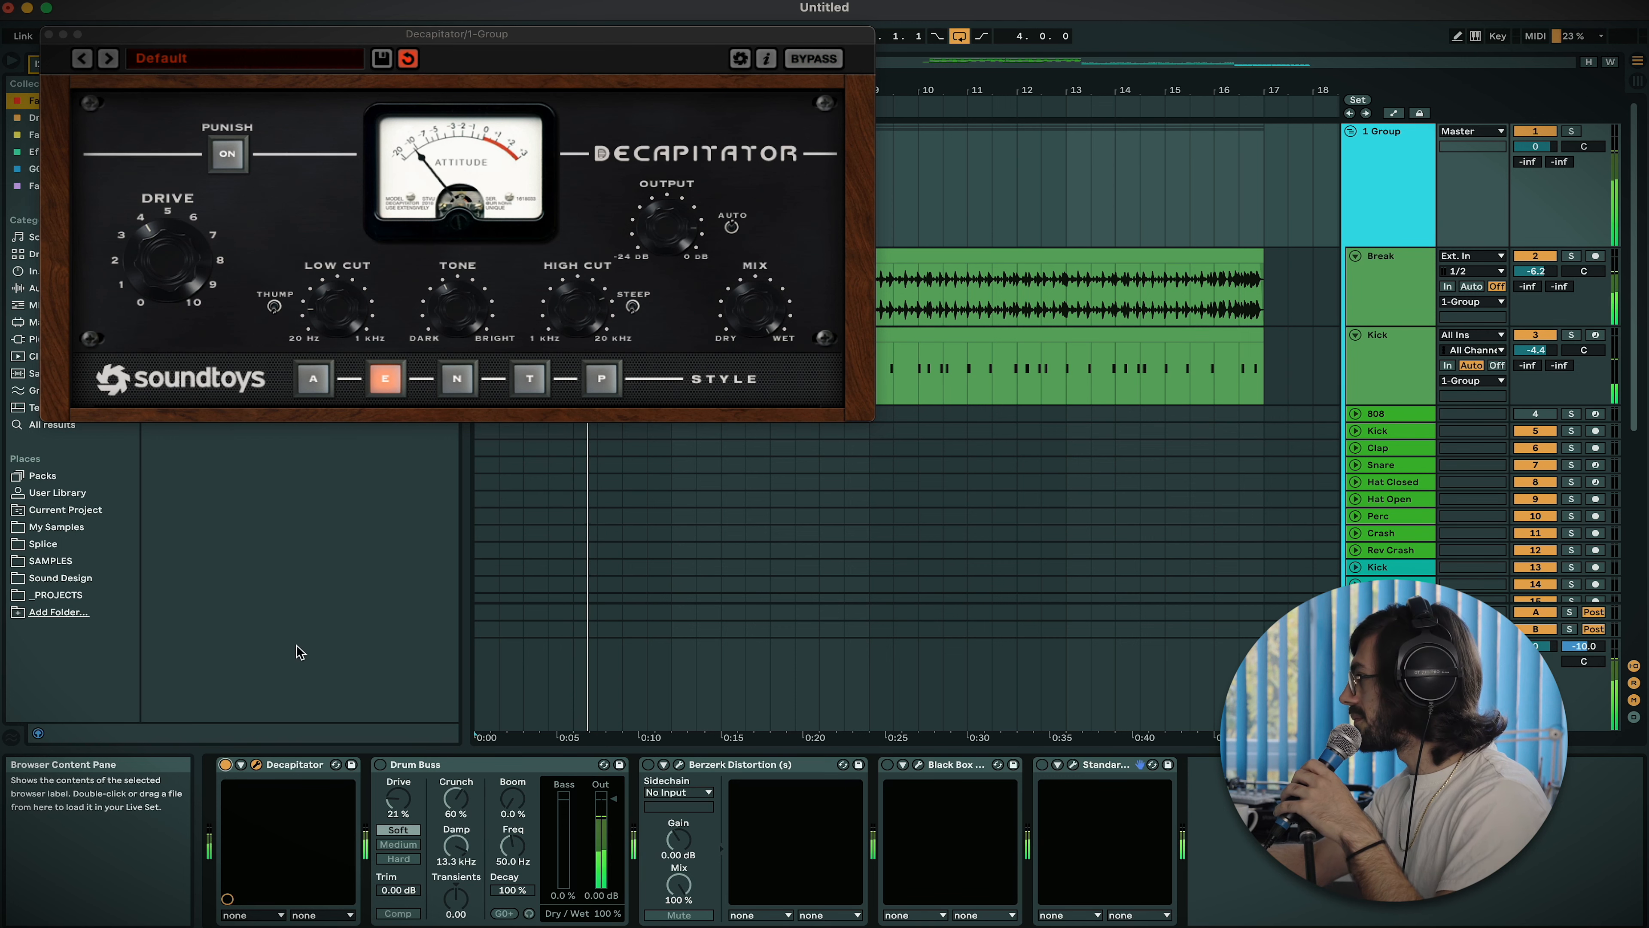
left_click_drag(154, 270, 165, 265)
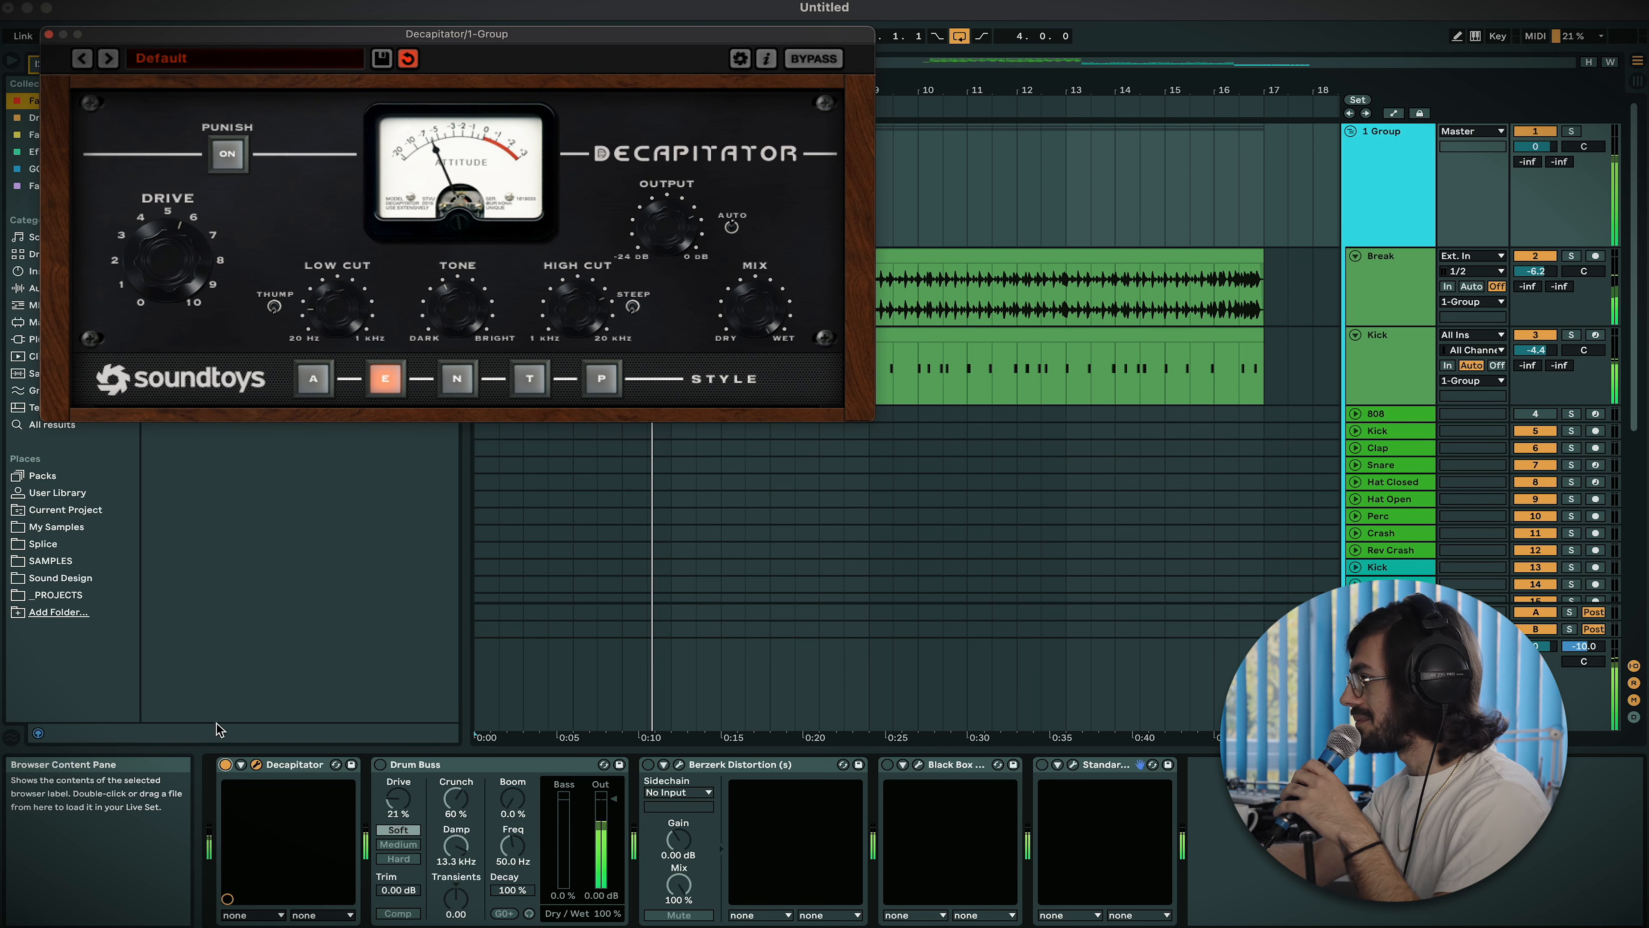
left_click(225, 764)
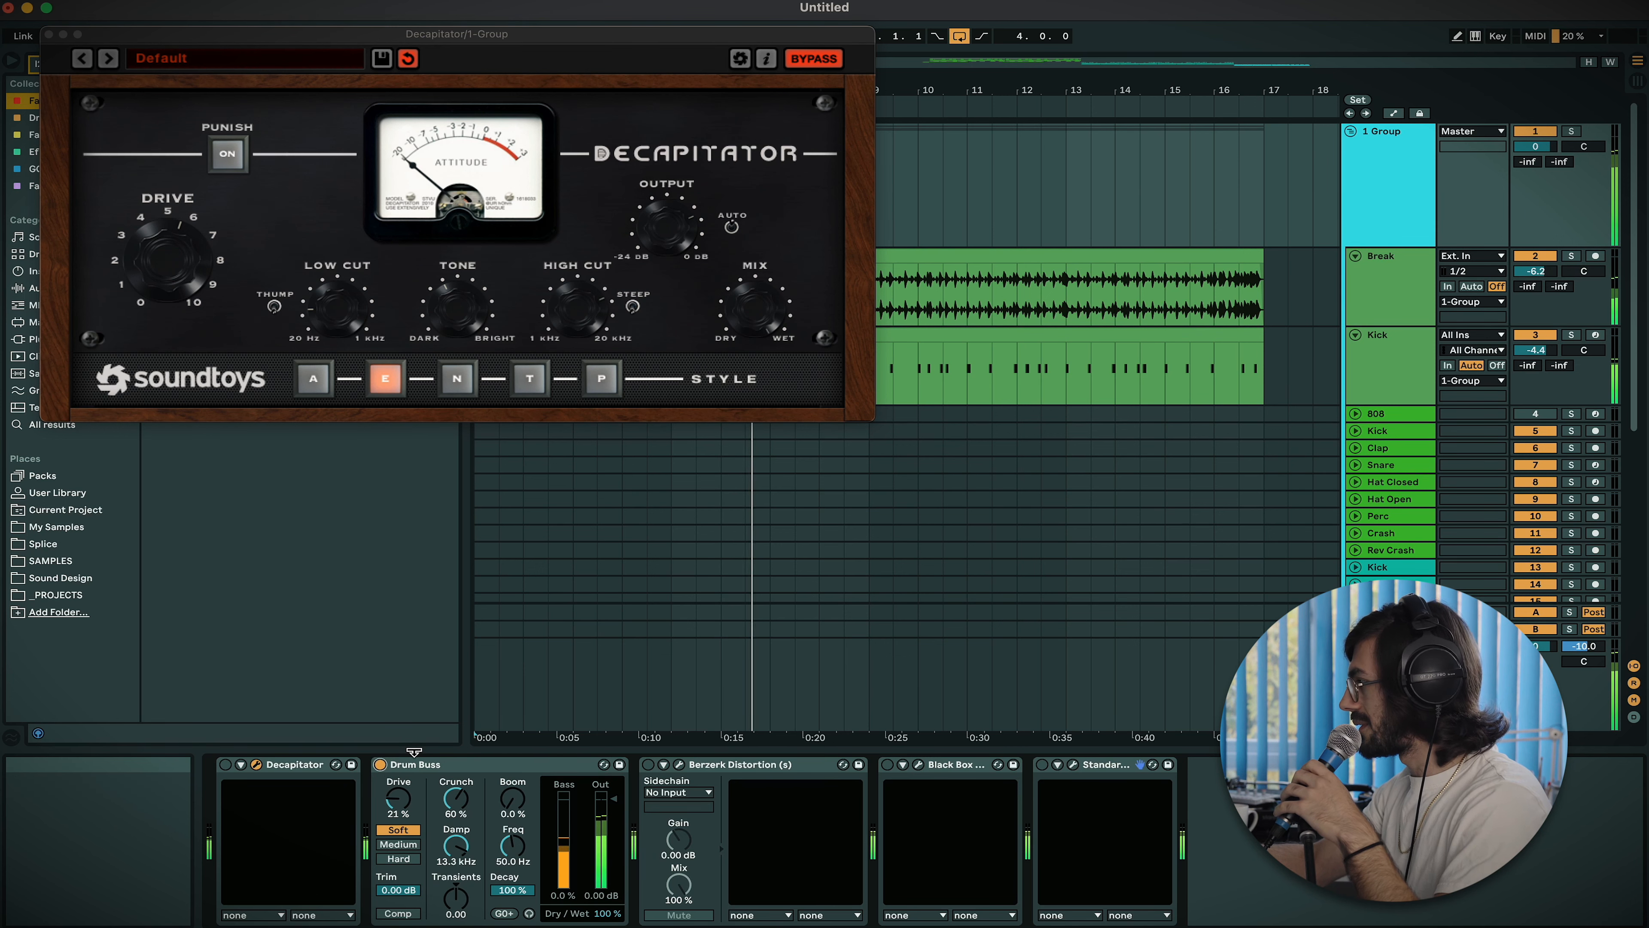
left_click(49, 35)
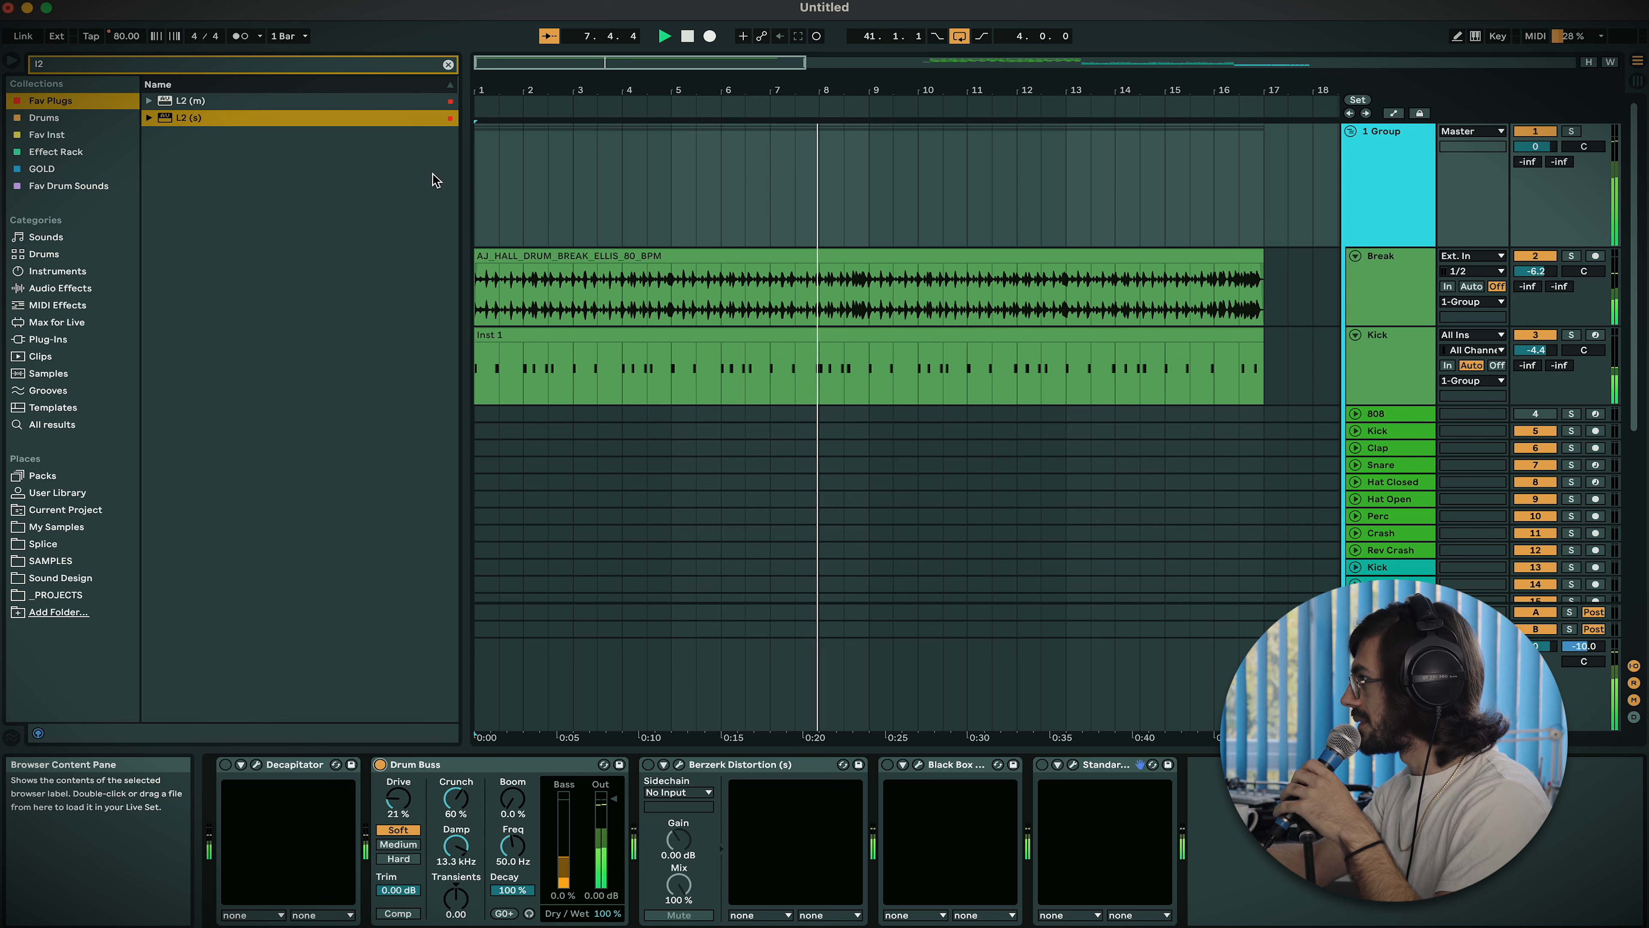
Clear the browser search and switch the audition from Drum Buss to Berzerk Distortion.
left_click(448, 65)
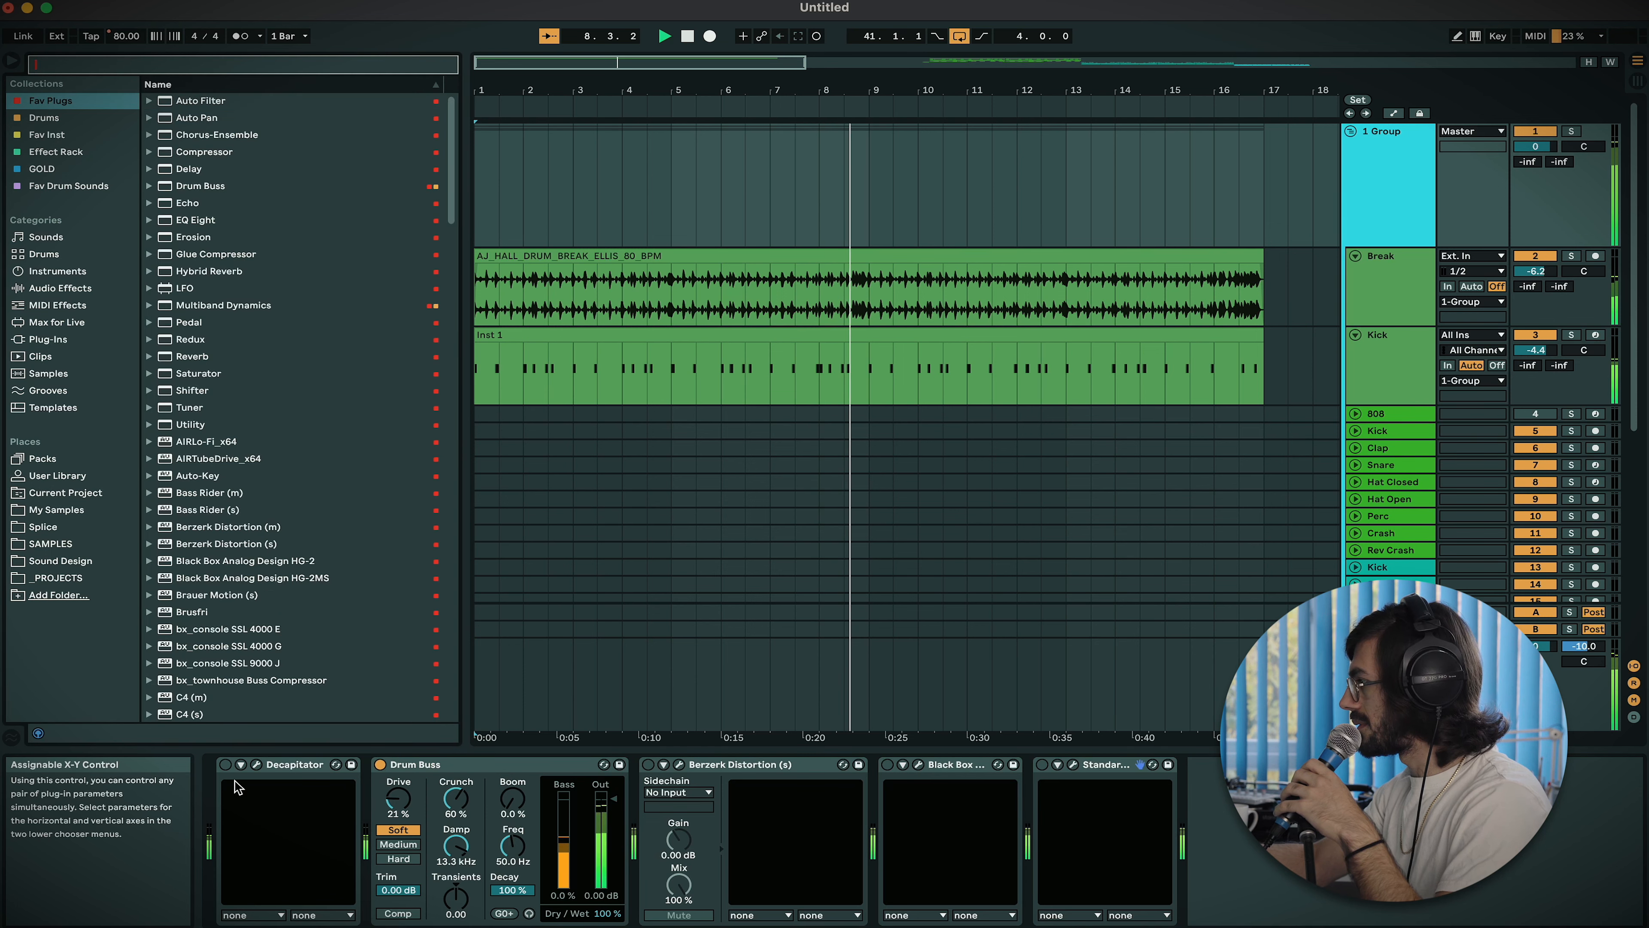
left_click(380, 764)
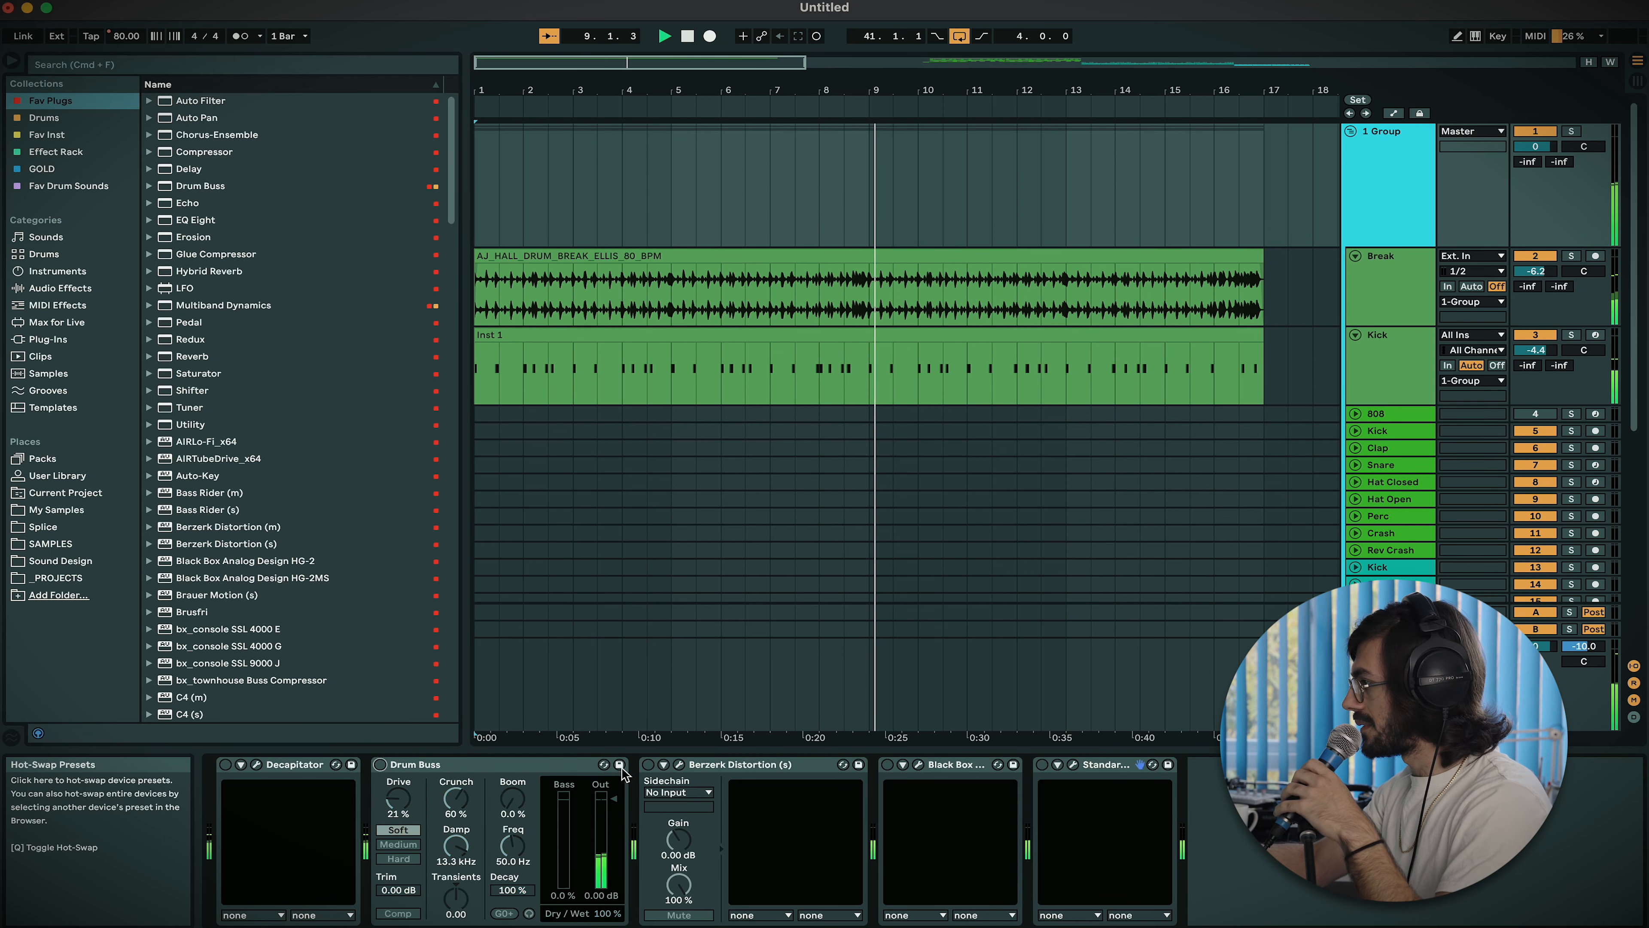
left_click(649, 765)
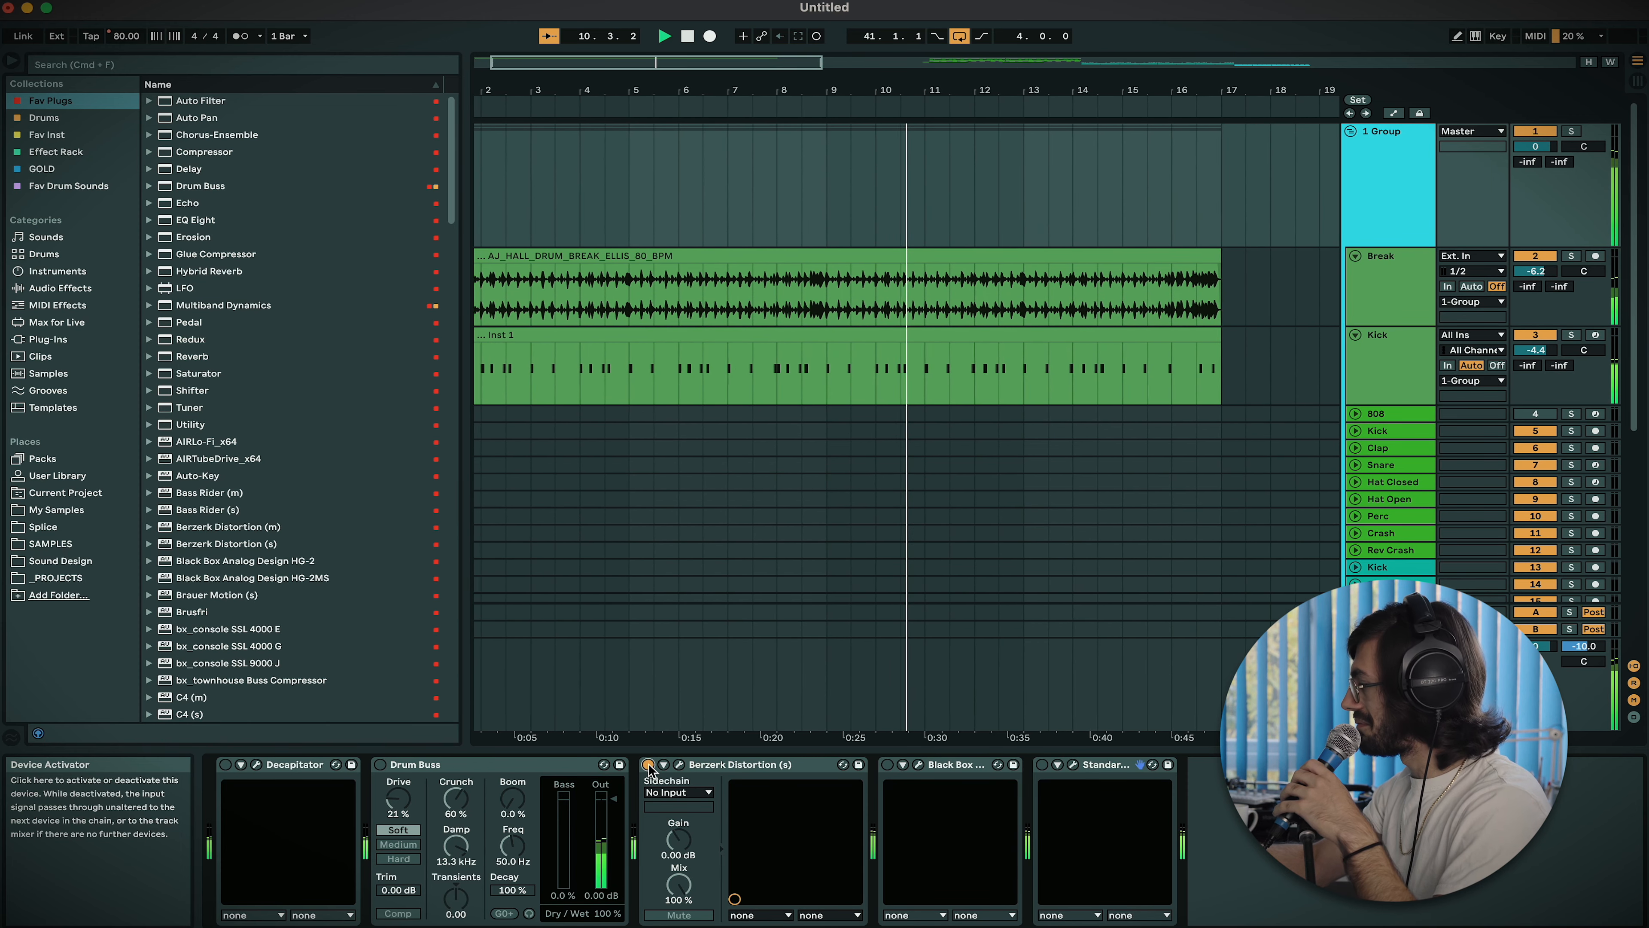
Loop the 16 bars of the Inst 1 clip on the Kick track and return to the group's device chain.
left_click(778, 335)
key("super+l")
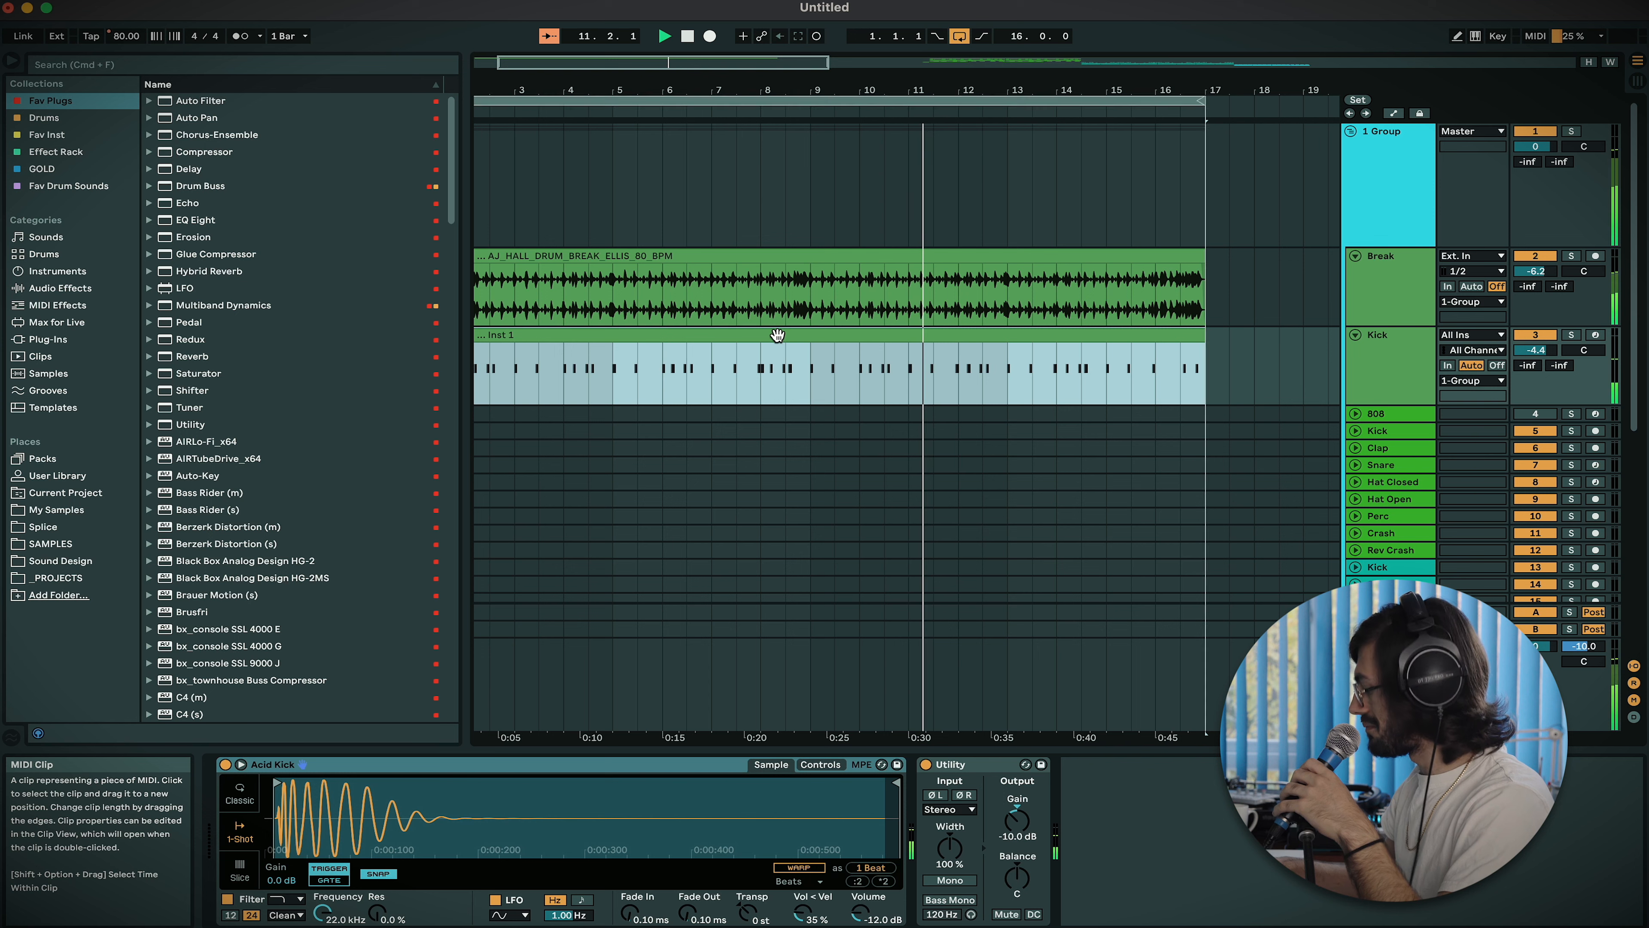
left_click(860, 204)
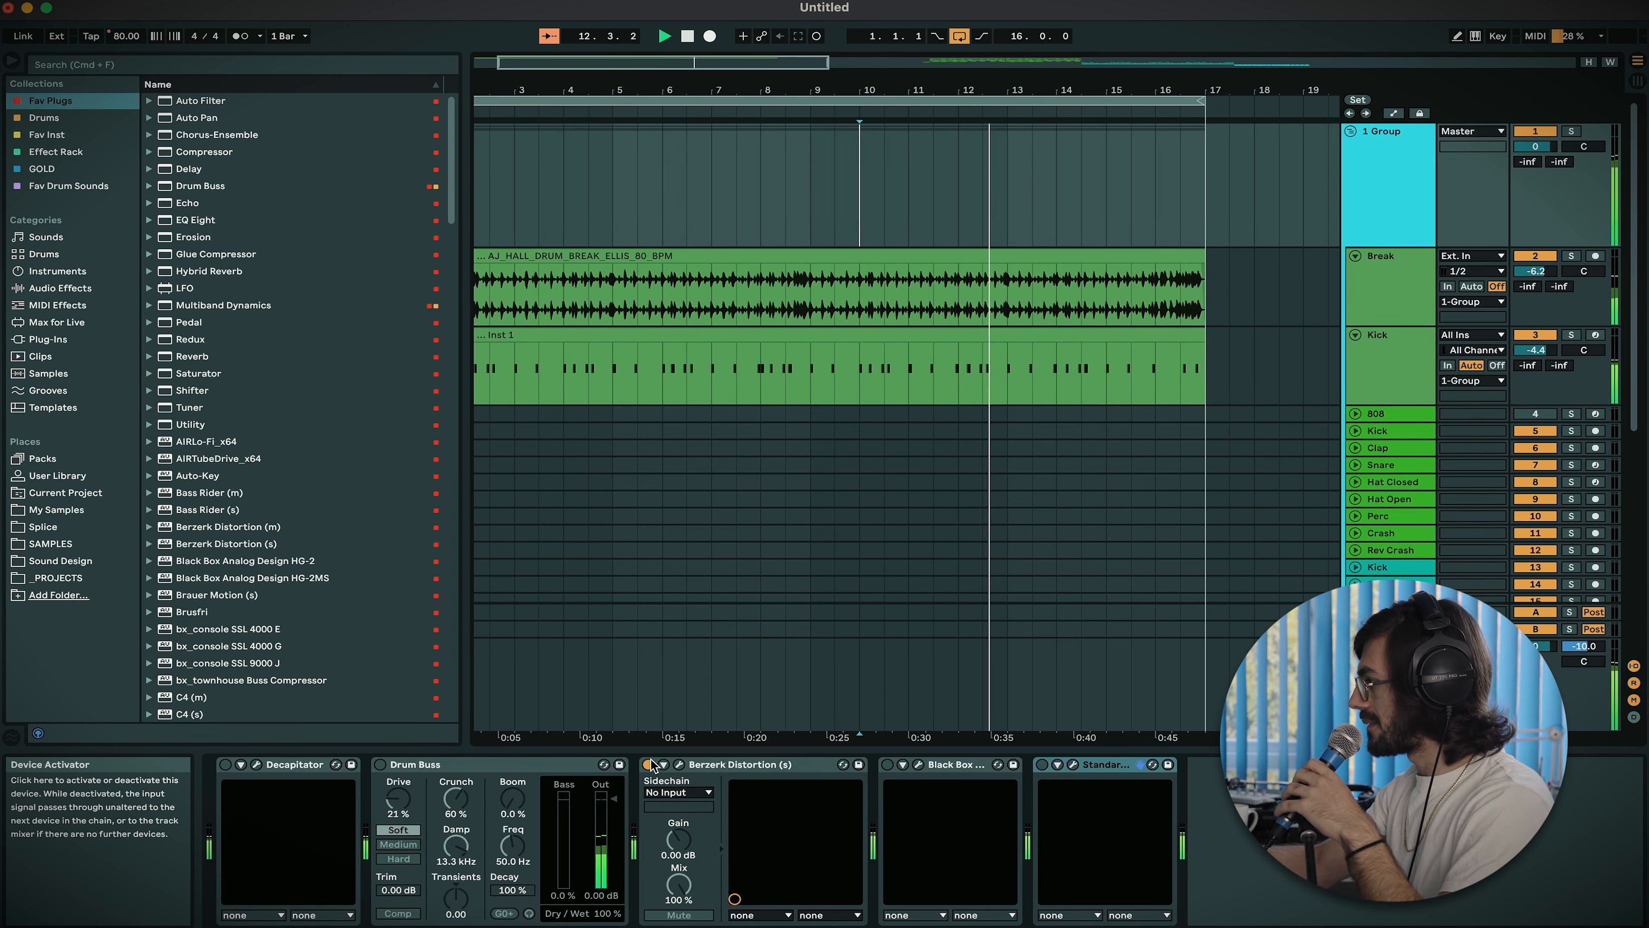
Audition Black Box HG-2 on the drum break with its window open, close the window and bypass the plug-in.
left_click(888, 764)
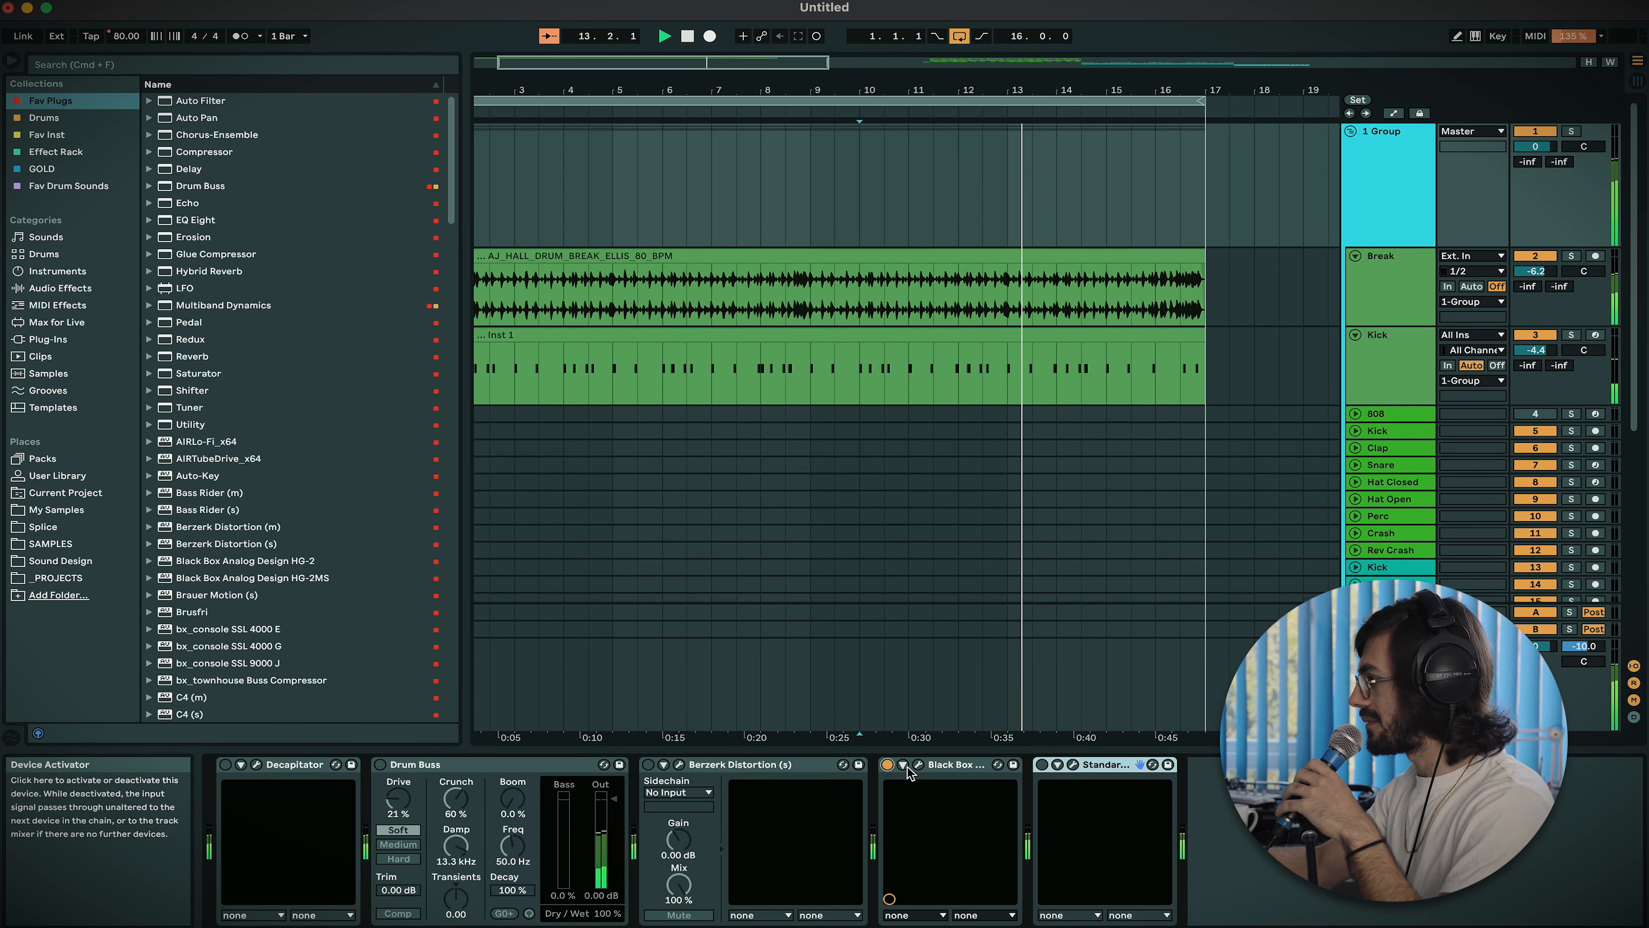
left_click(917, 765)
left_click_drag(707, 69, 960, 283)
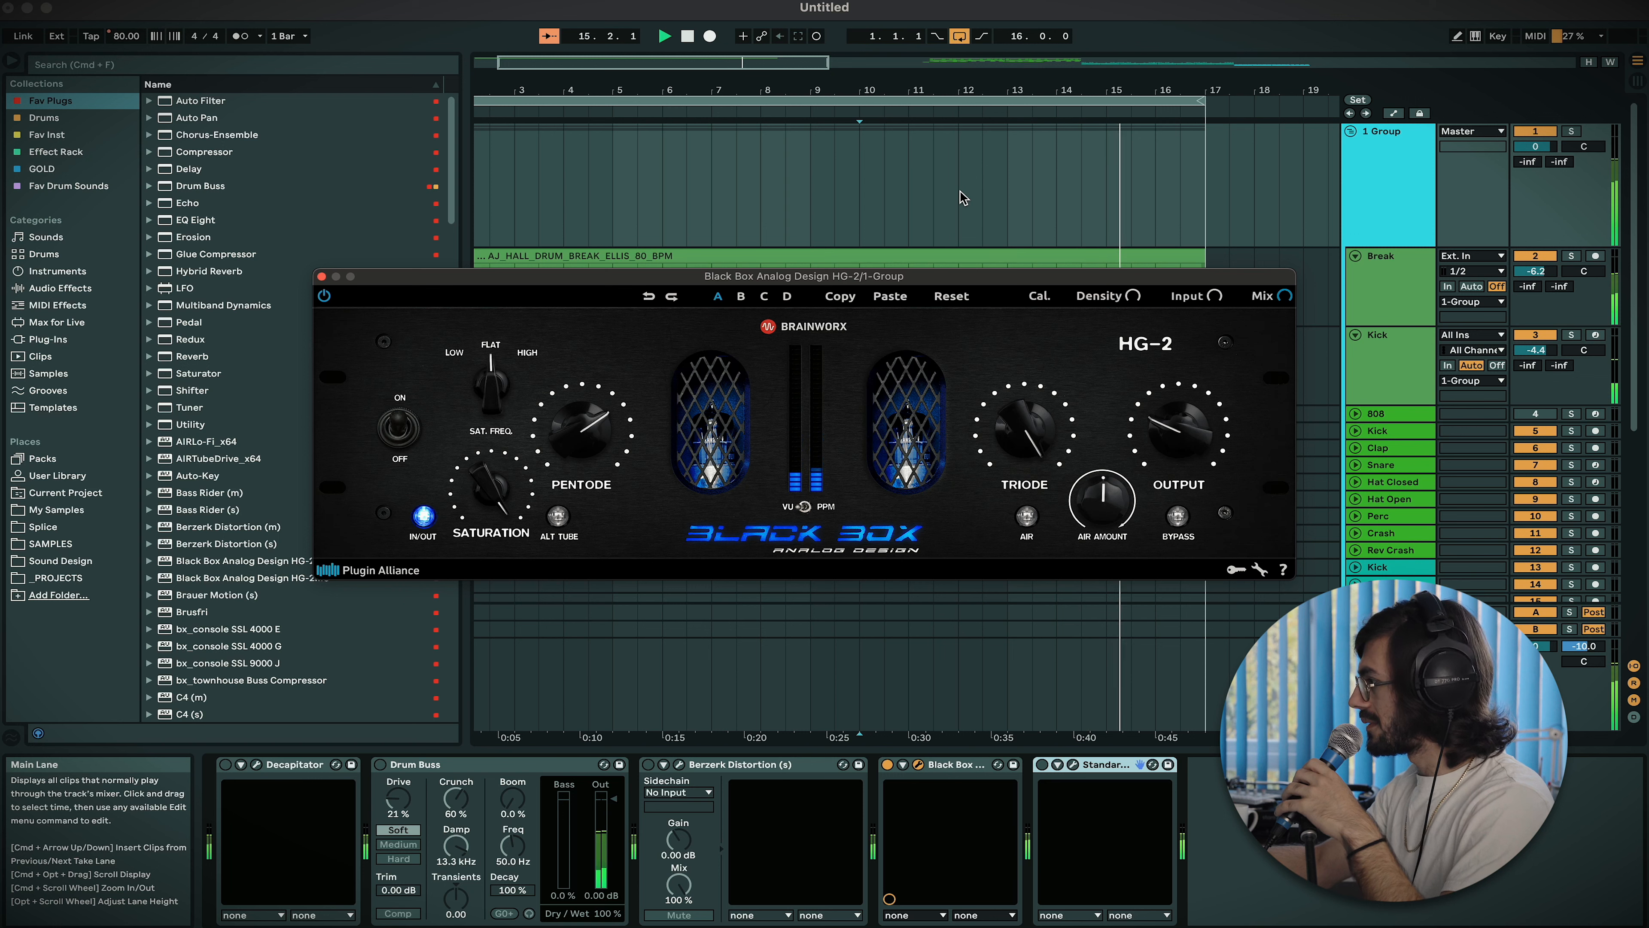
left_click(918, 764)
left_click(886, 764)
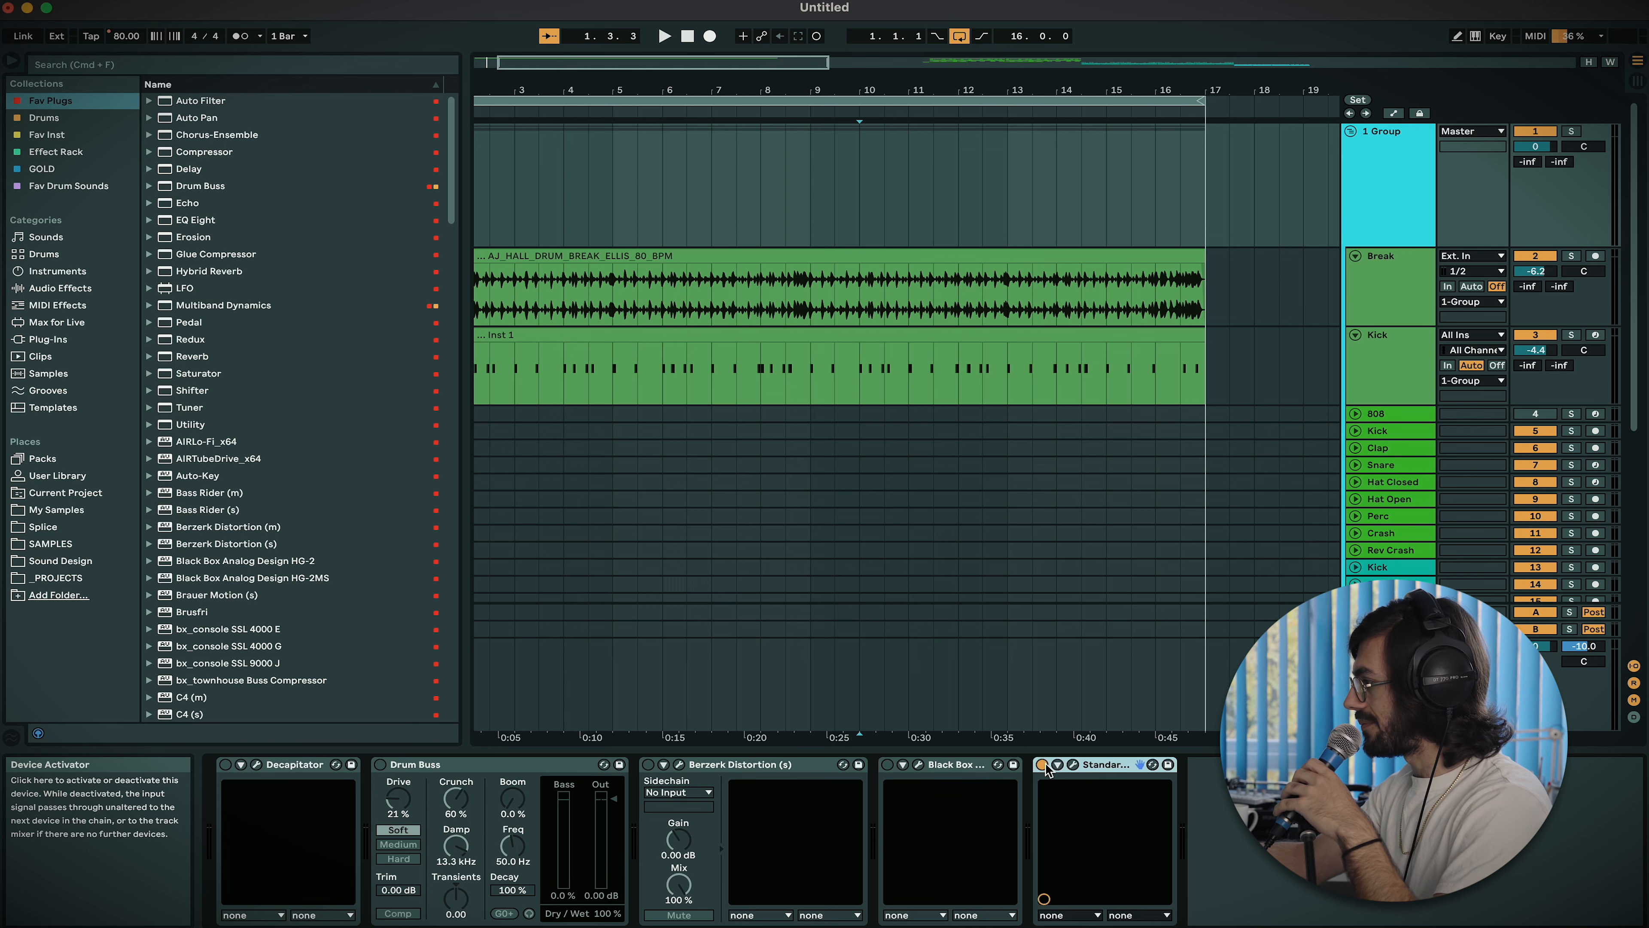
Play the drum break through StandardCLIP alone and return to the beginning of the arrangement.
key("space")
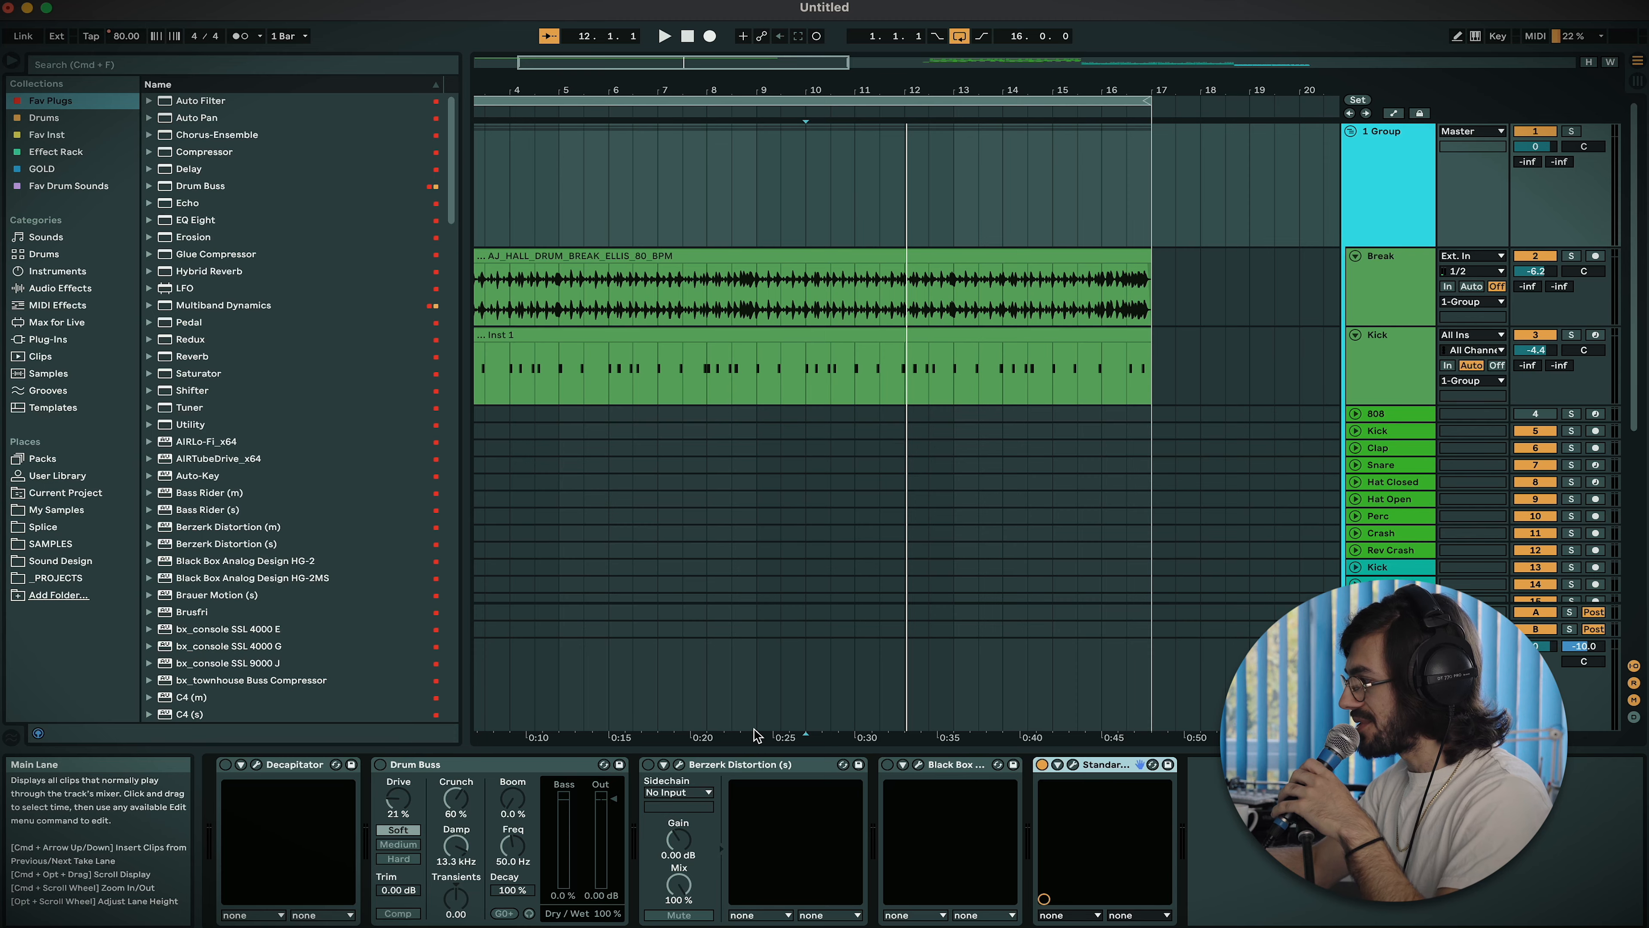
scroll(649, 648, "left", 5)
scroll(650, 649, "down", 1)
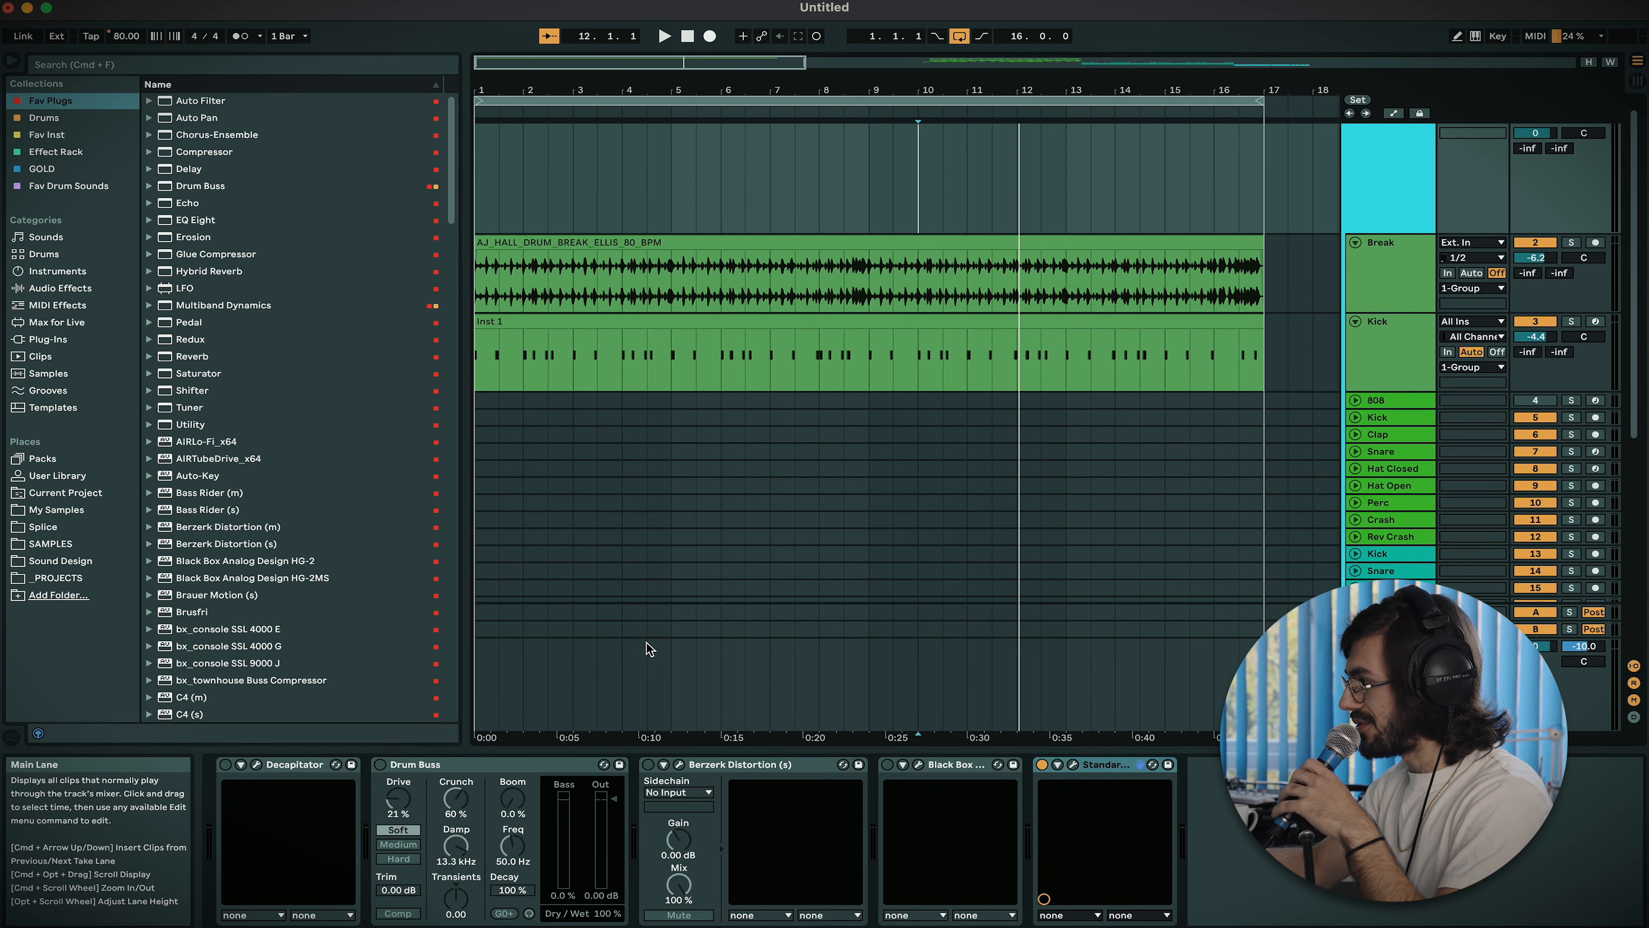
left_click(256, 764)
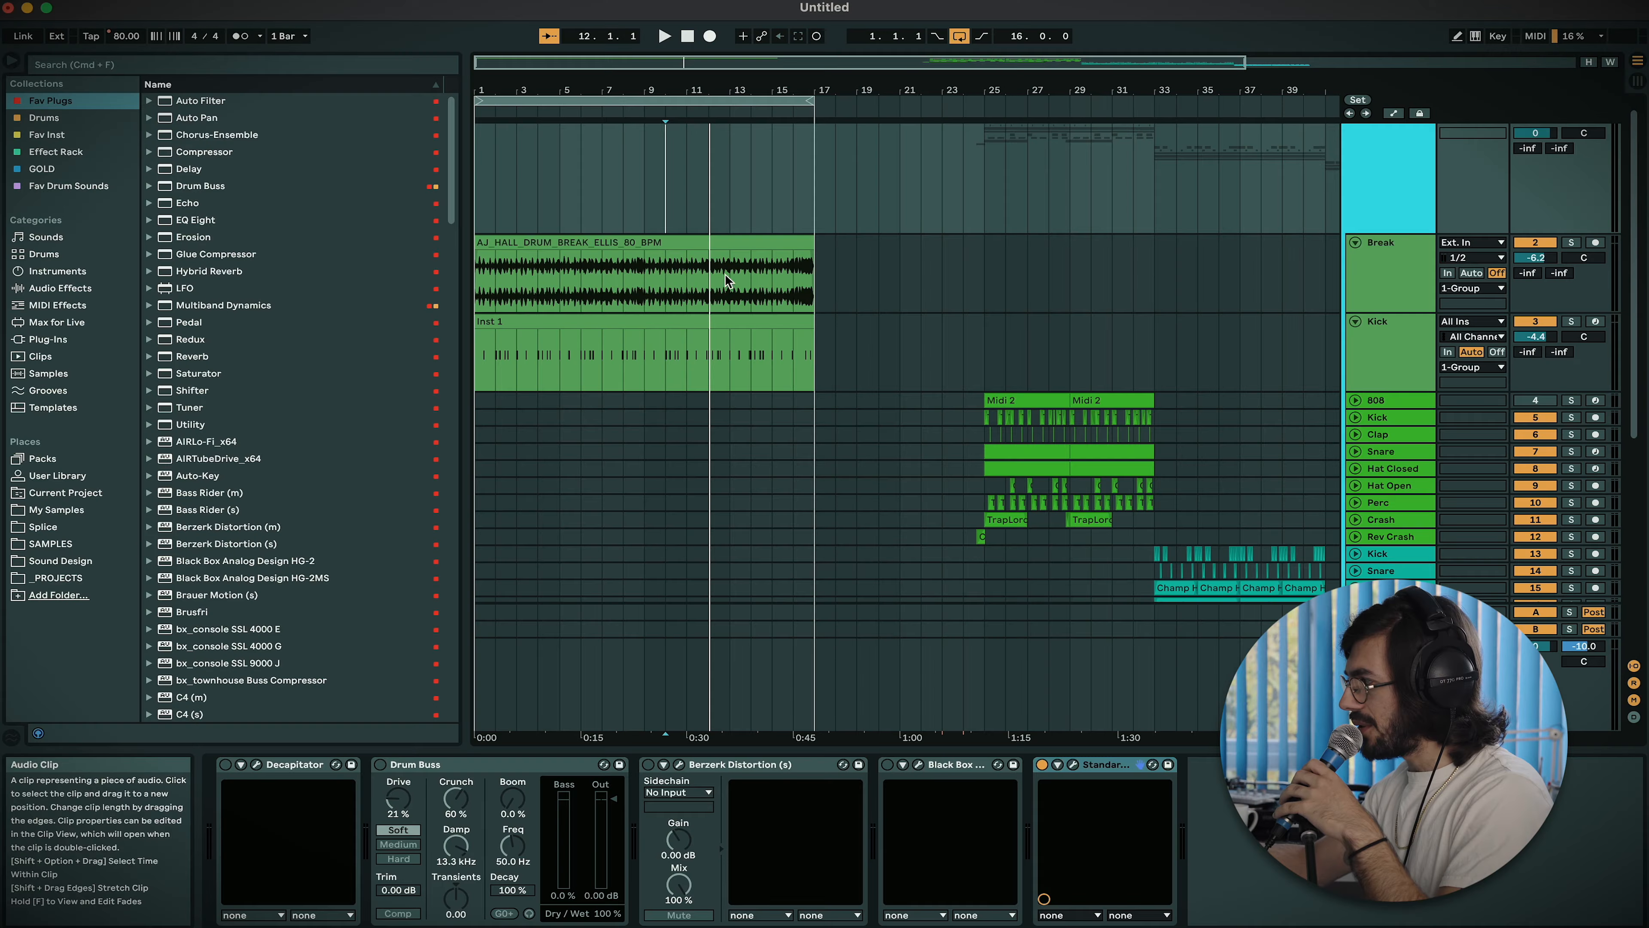
Loop the eight bars from bar 25 to bar 33, where the 808 drum section is placed.
scroll(770, 289, "down", 3)
scroll(771, 288, "right", 5)
scroll(771, 289, "down", 3)
scroll(771, 288, "right", 2)
scroll(753, 260, "up", 5)
left_click_drag(787, 247, 914, 249)
key("super+l")
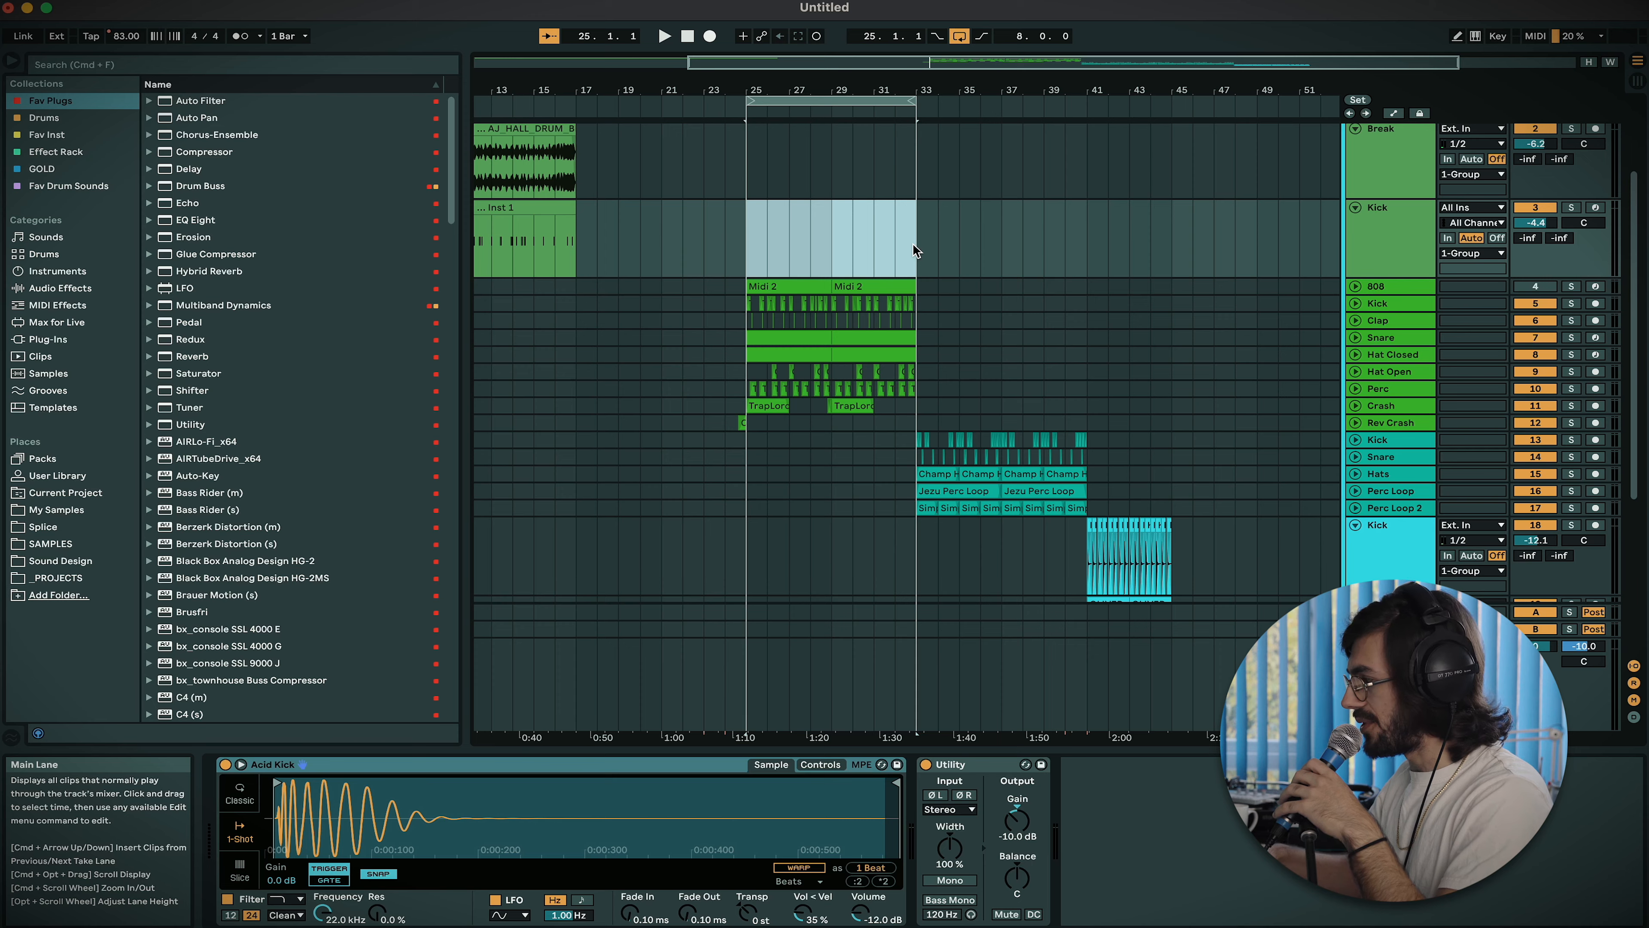
key("z")
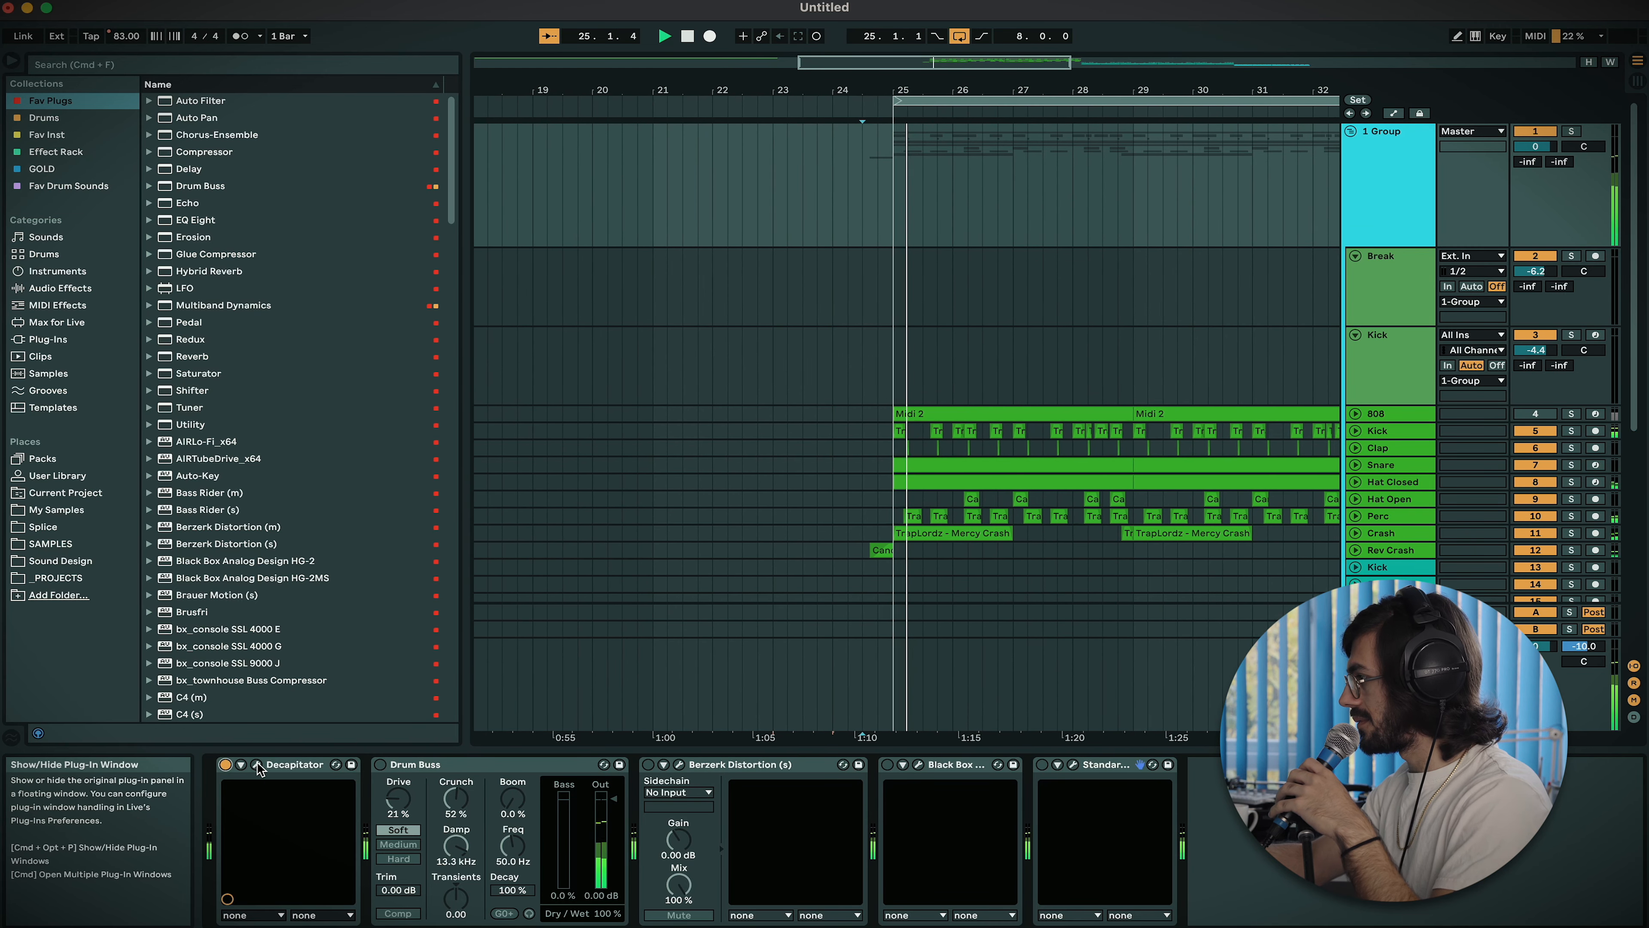
Audition Decapitator and Drum Buss separately on the looped 808 section, bypassing each one after listening.
left_click(257, 765)
left_click_drag(168, 315, 172, 285)
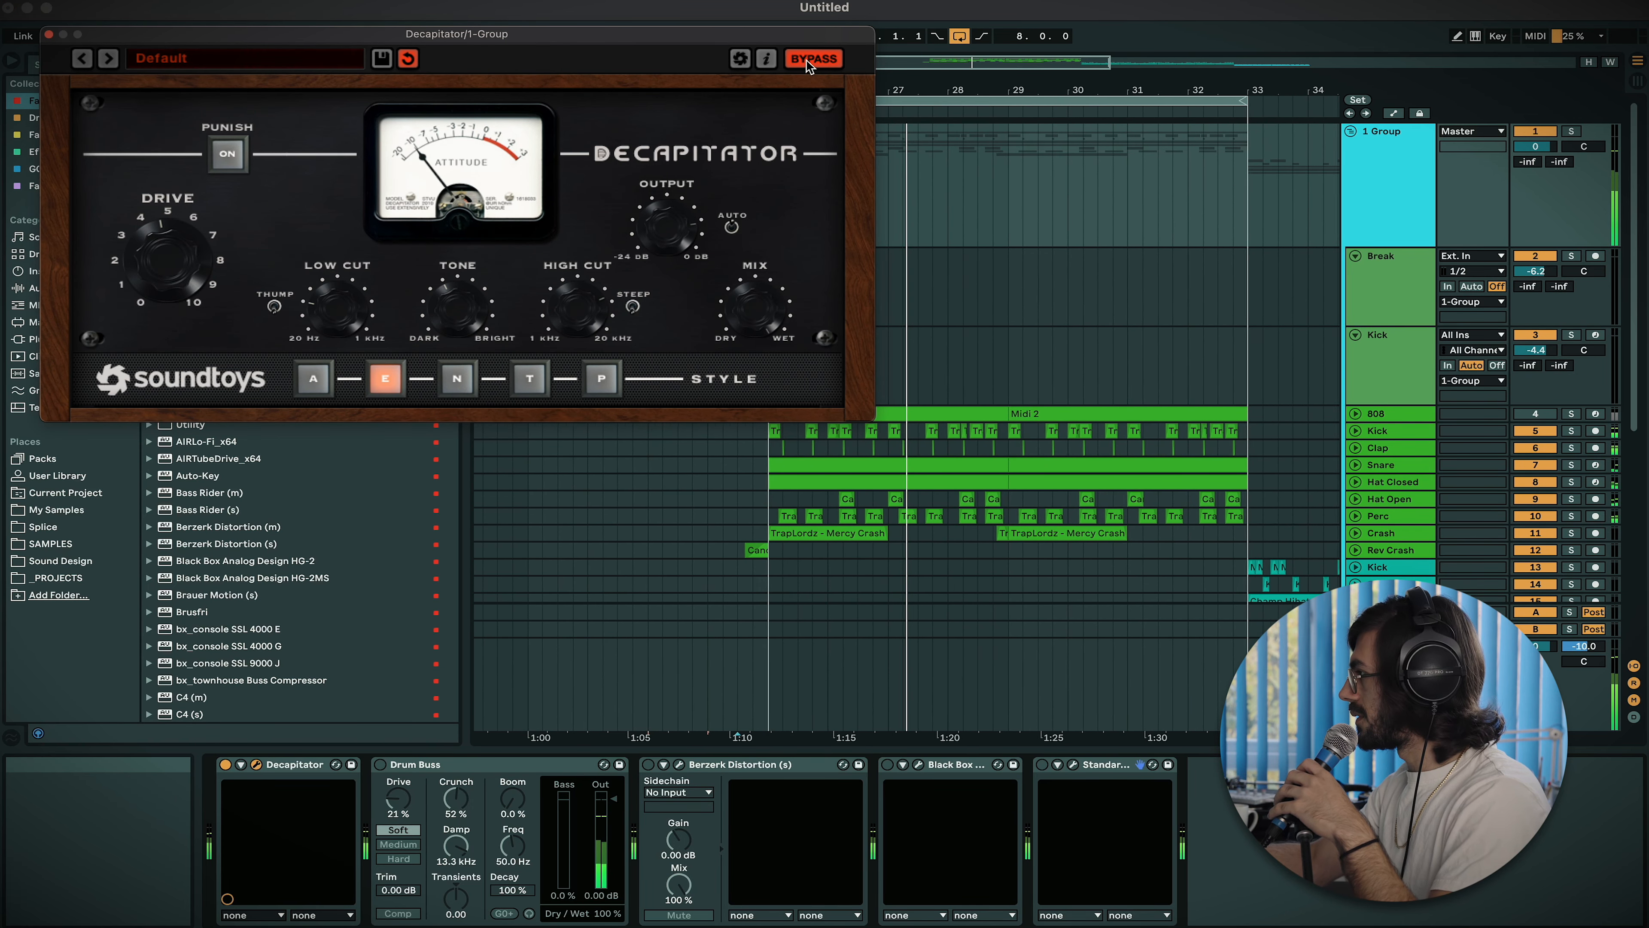
left_click(50, 35)
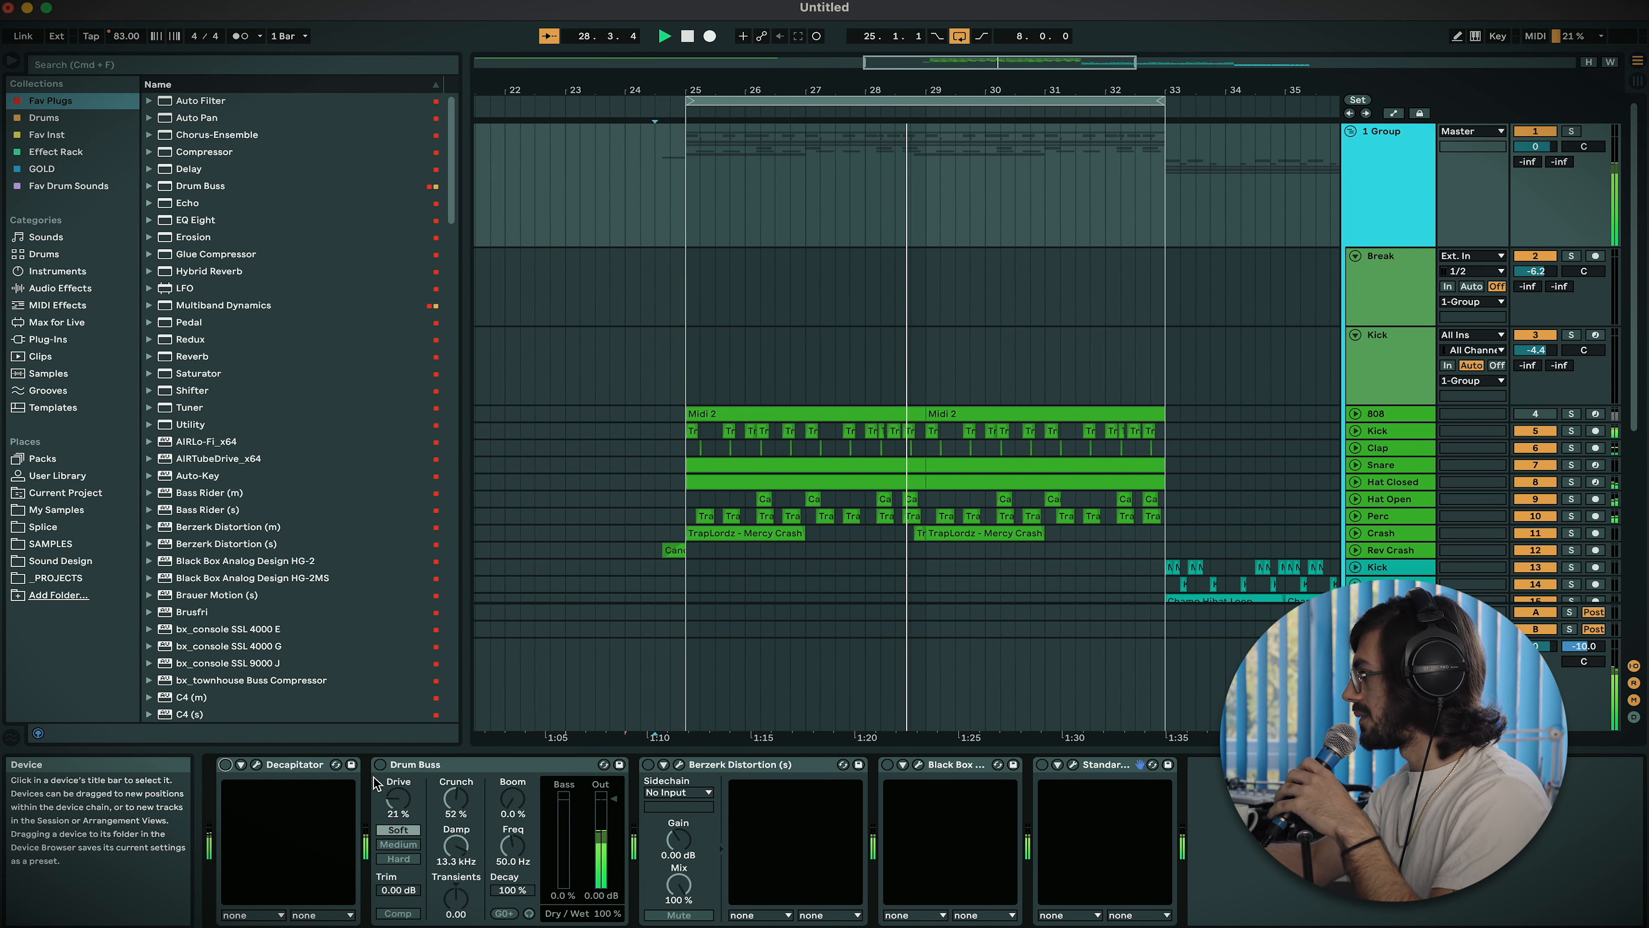
left_click(379, 764)
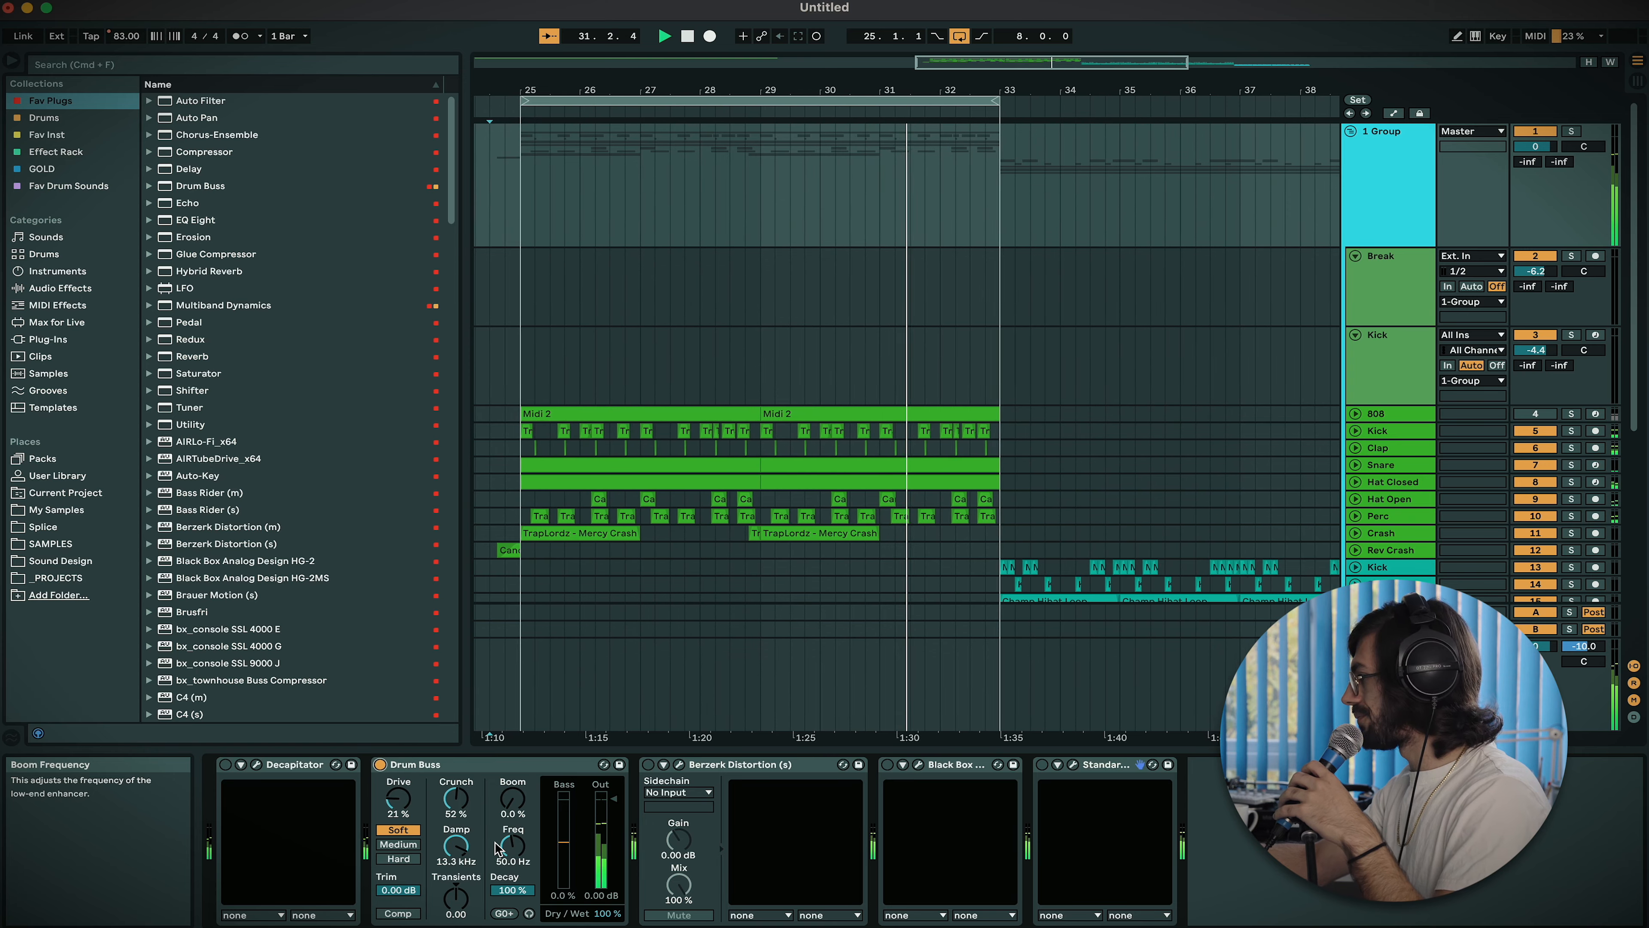
left_click(381, 764)
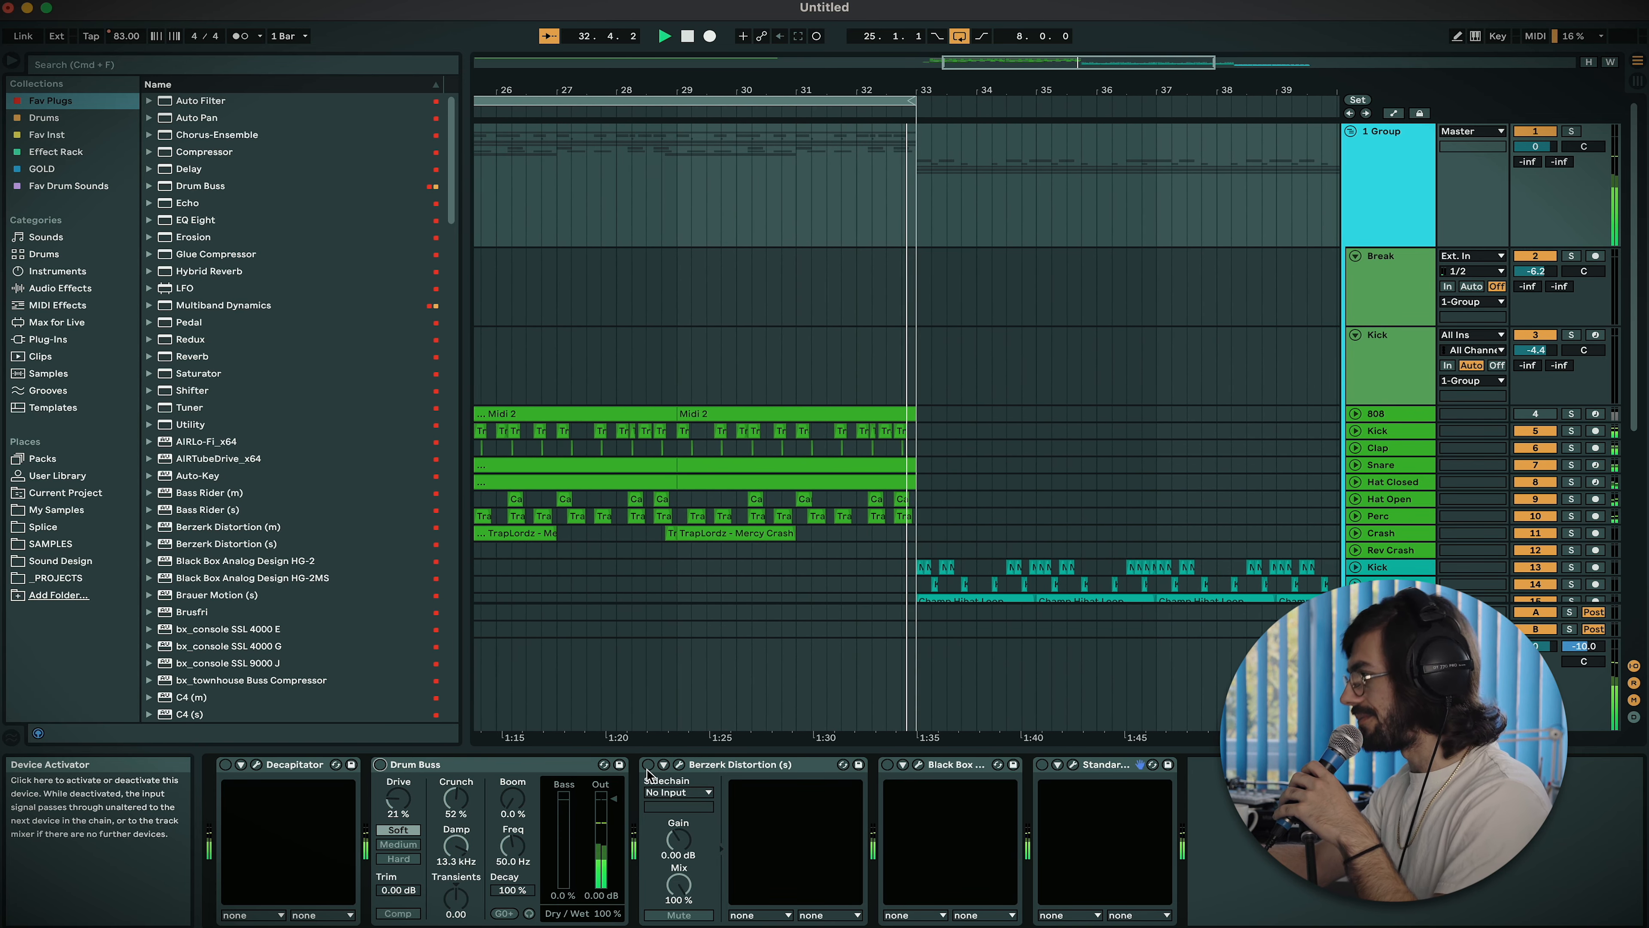
Audition Berzerk Distortion on the looped 808 section with its plug-in window open, and close the window.
left_click(680, 765)
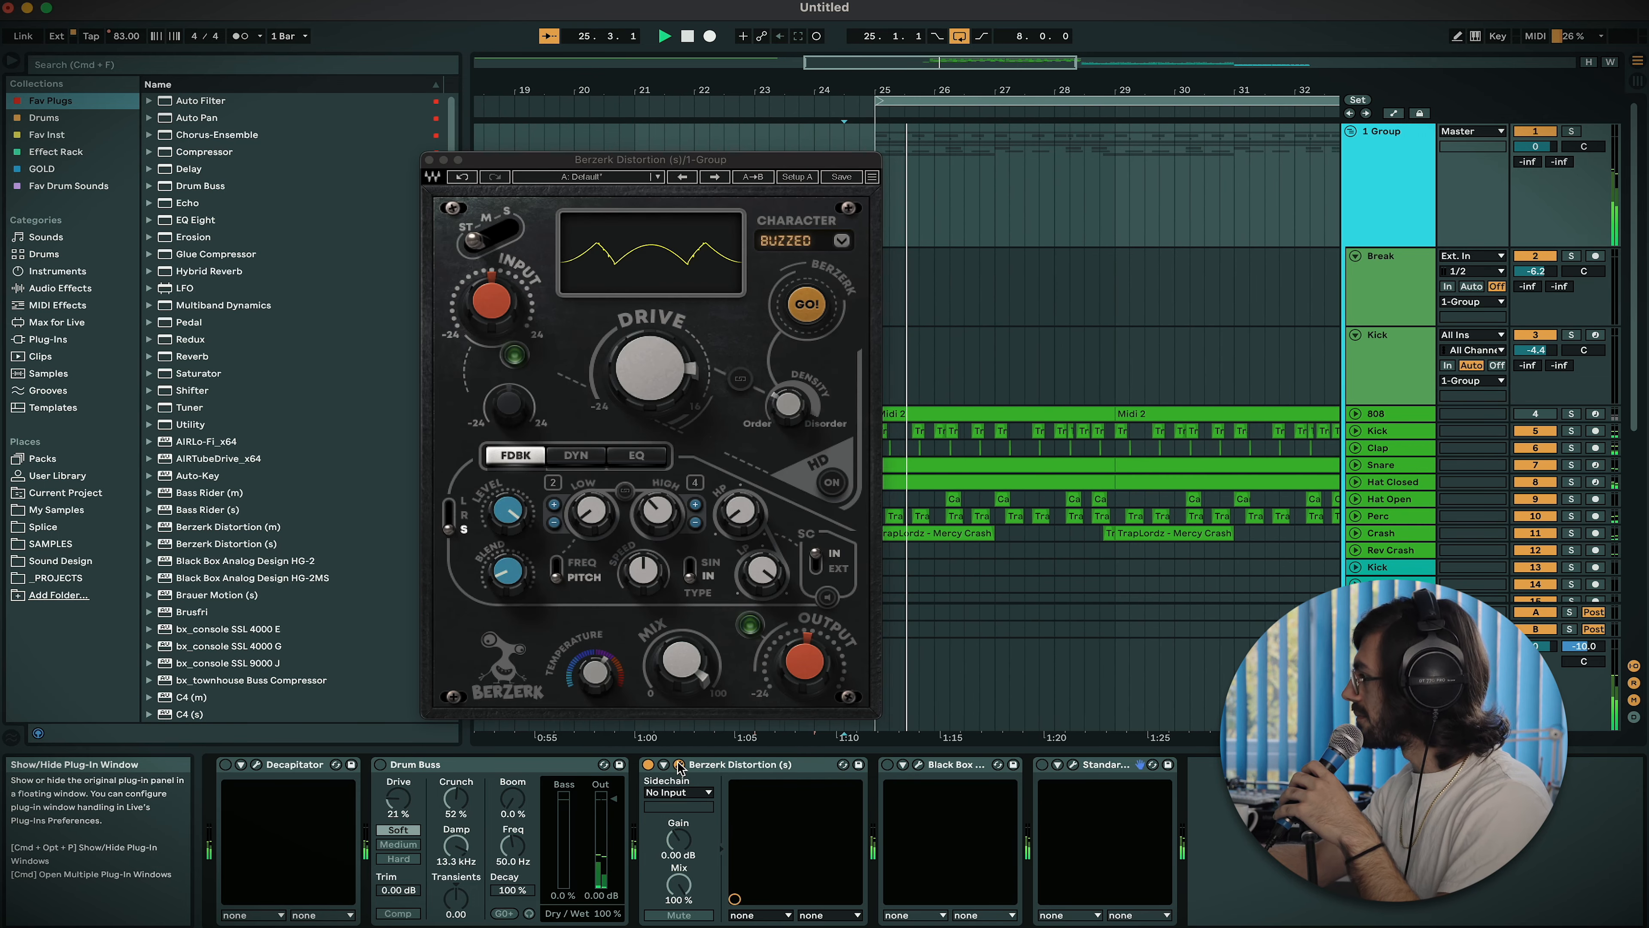
left_click_drag(593, 680, 593, 673)
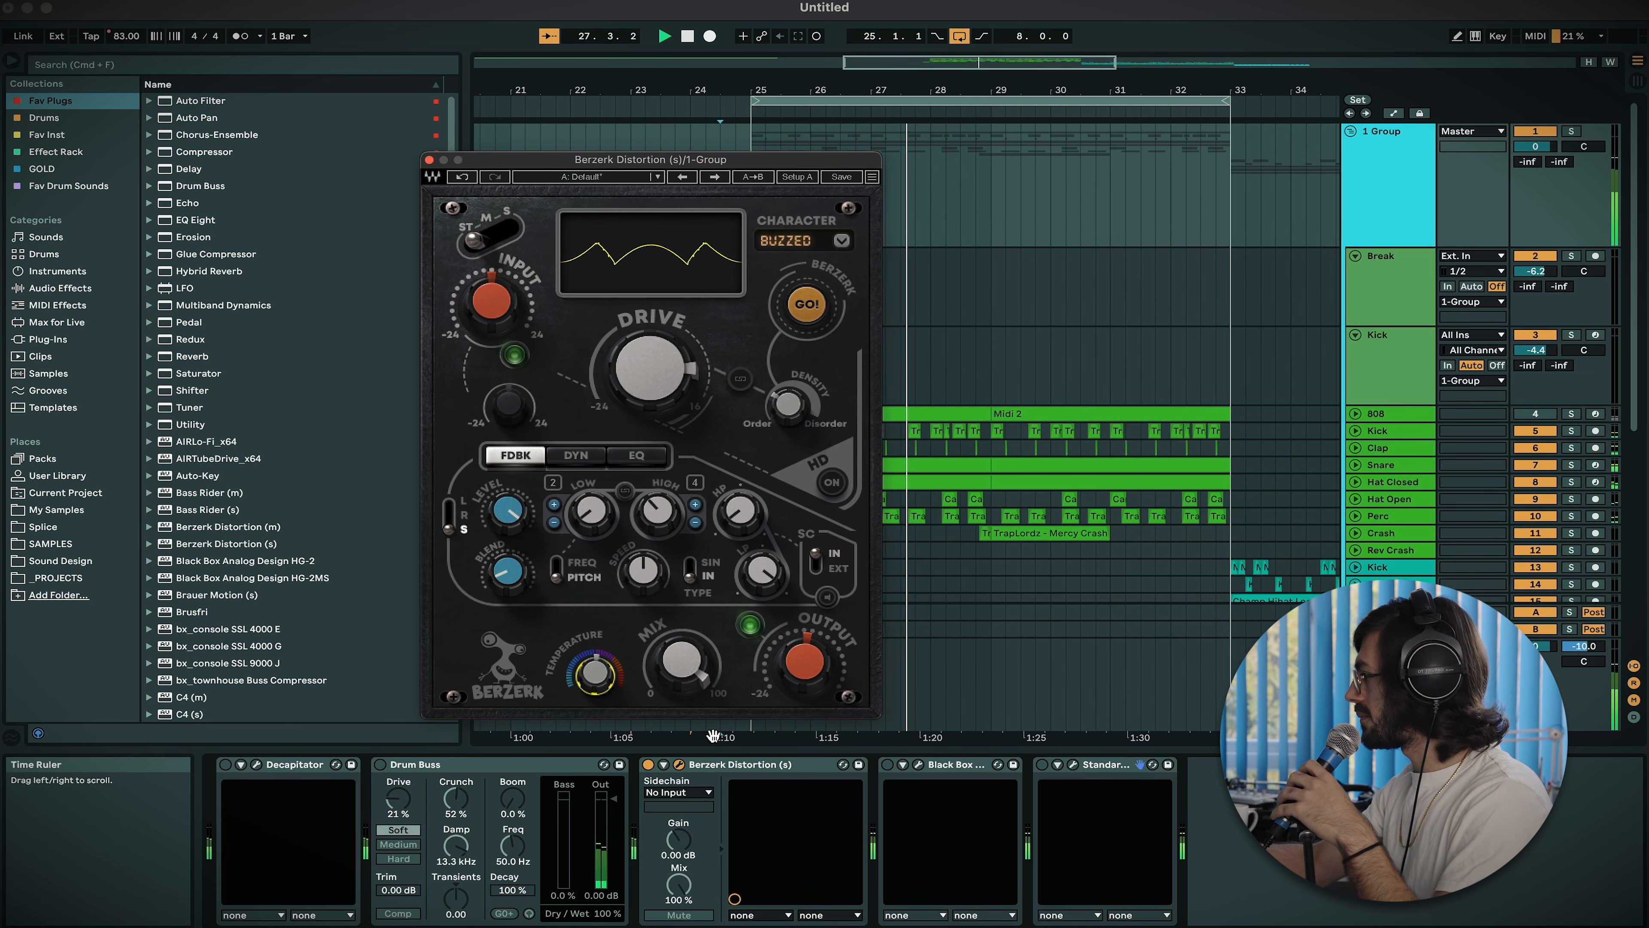
left_click(679, 765)
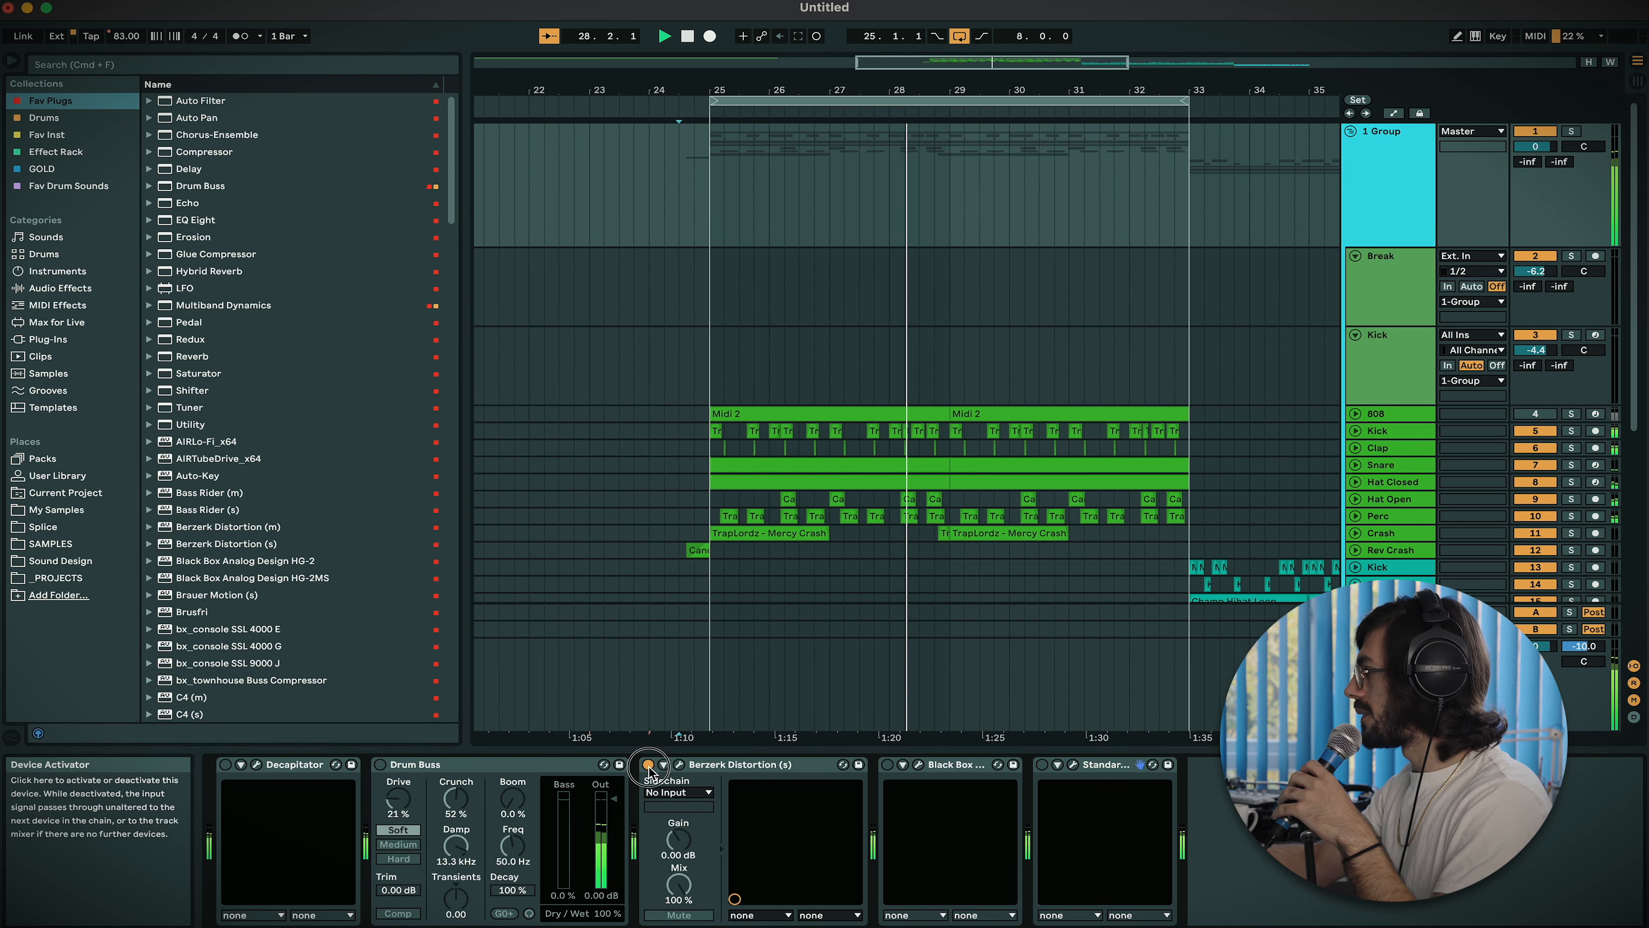
Audition Black Box HG-2 with its Alt Tube option turned on, close its window and bypass the plug-in.
left_click(887, 764)
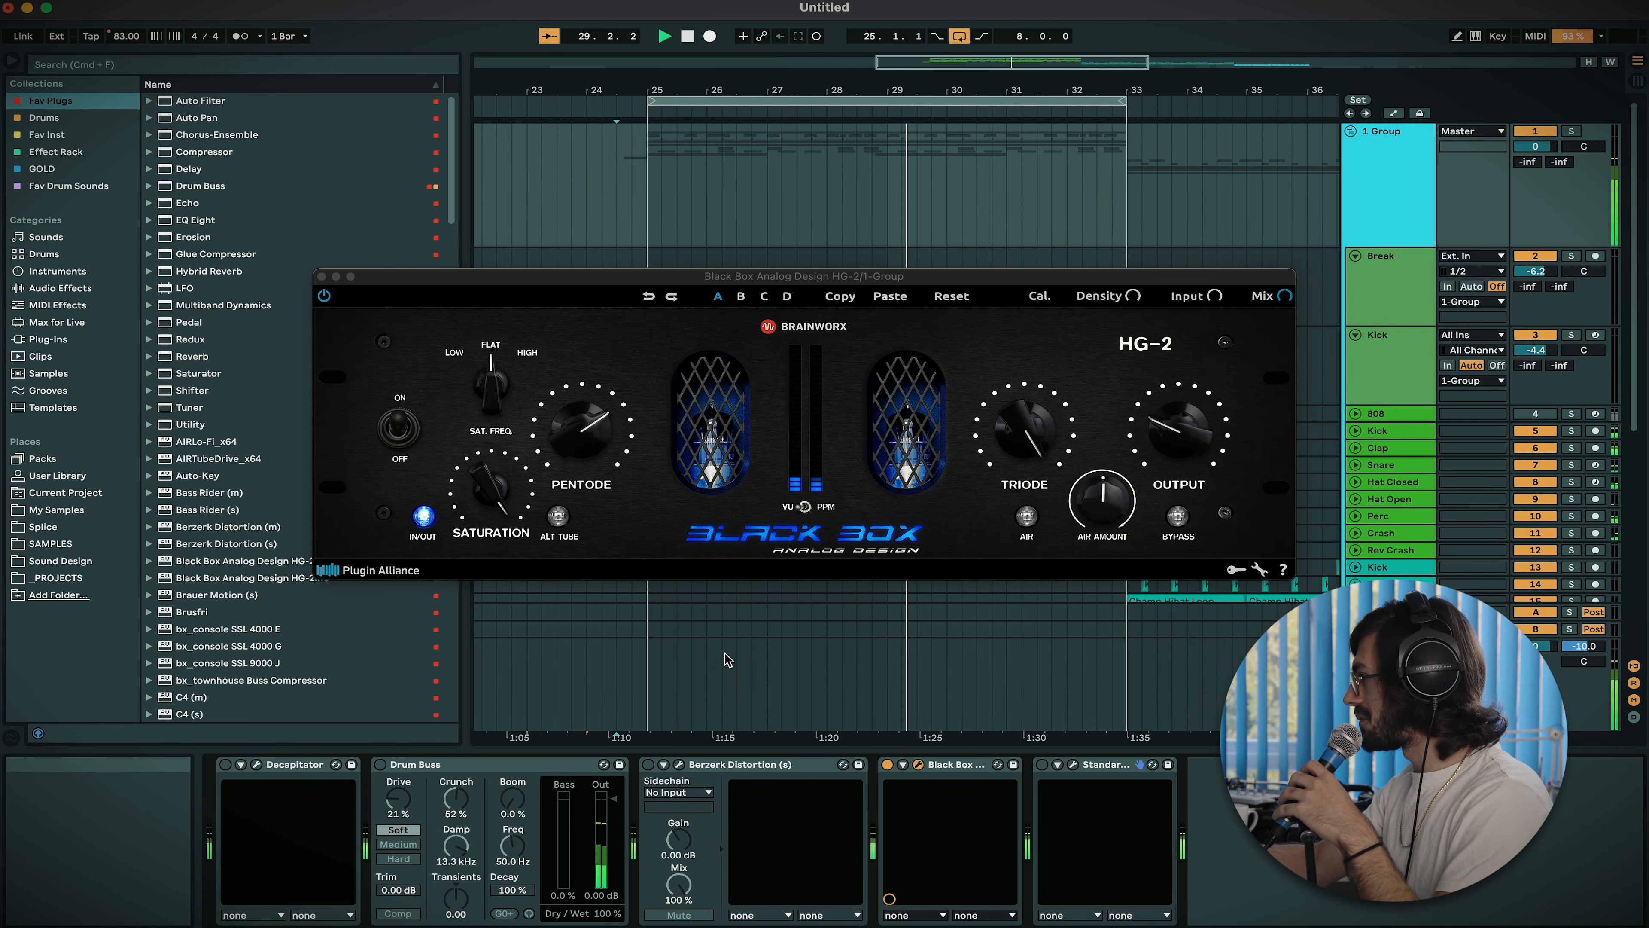
left_click(559, 517)
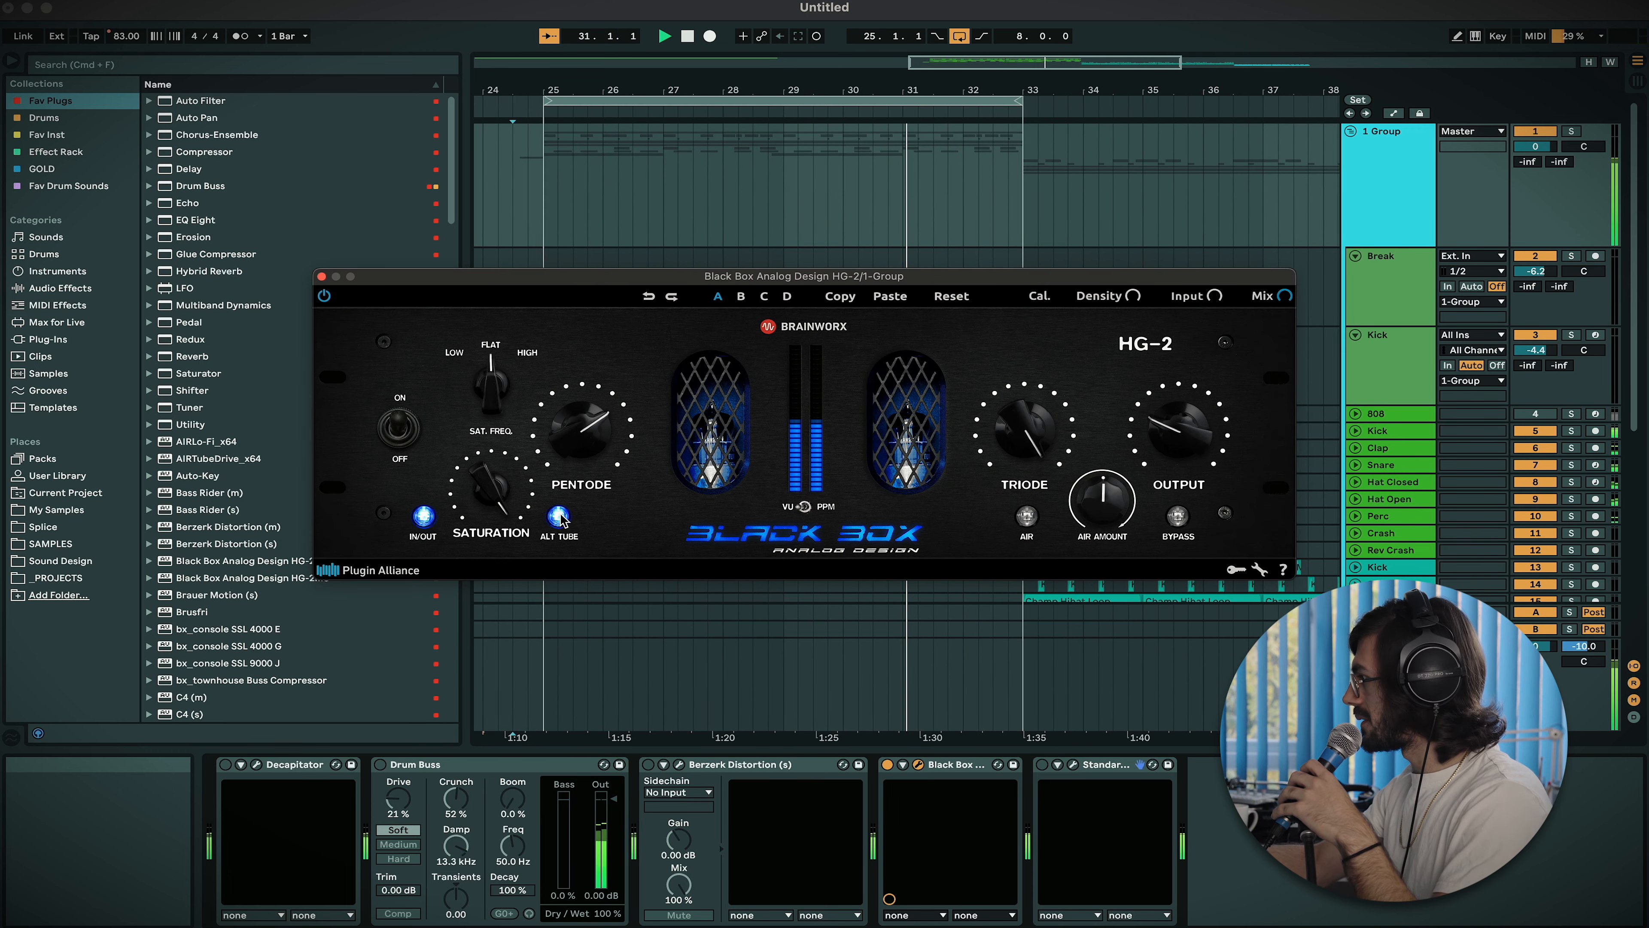
left_click(321, 277)
left_click(888, 765)
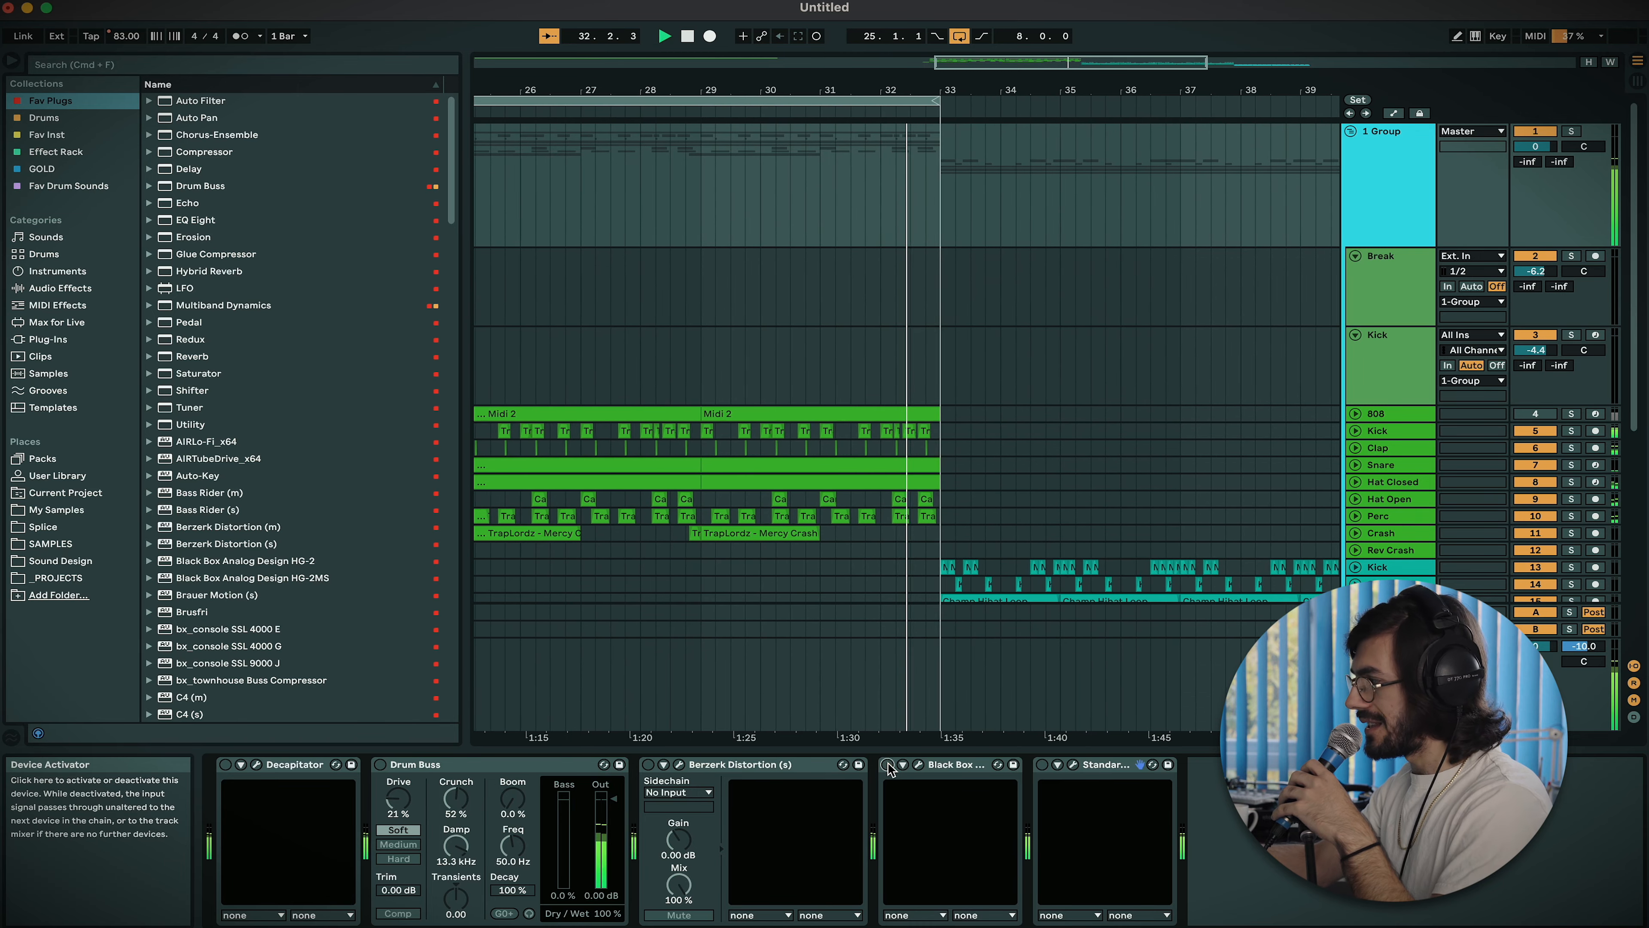
Activate StandardCLIP on the drum group and open its plug-in window.
left_click(1042, 765)
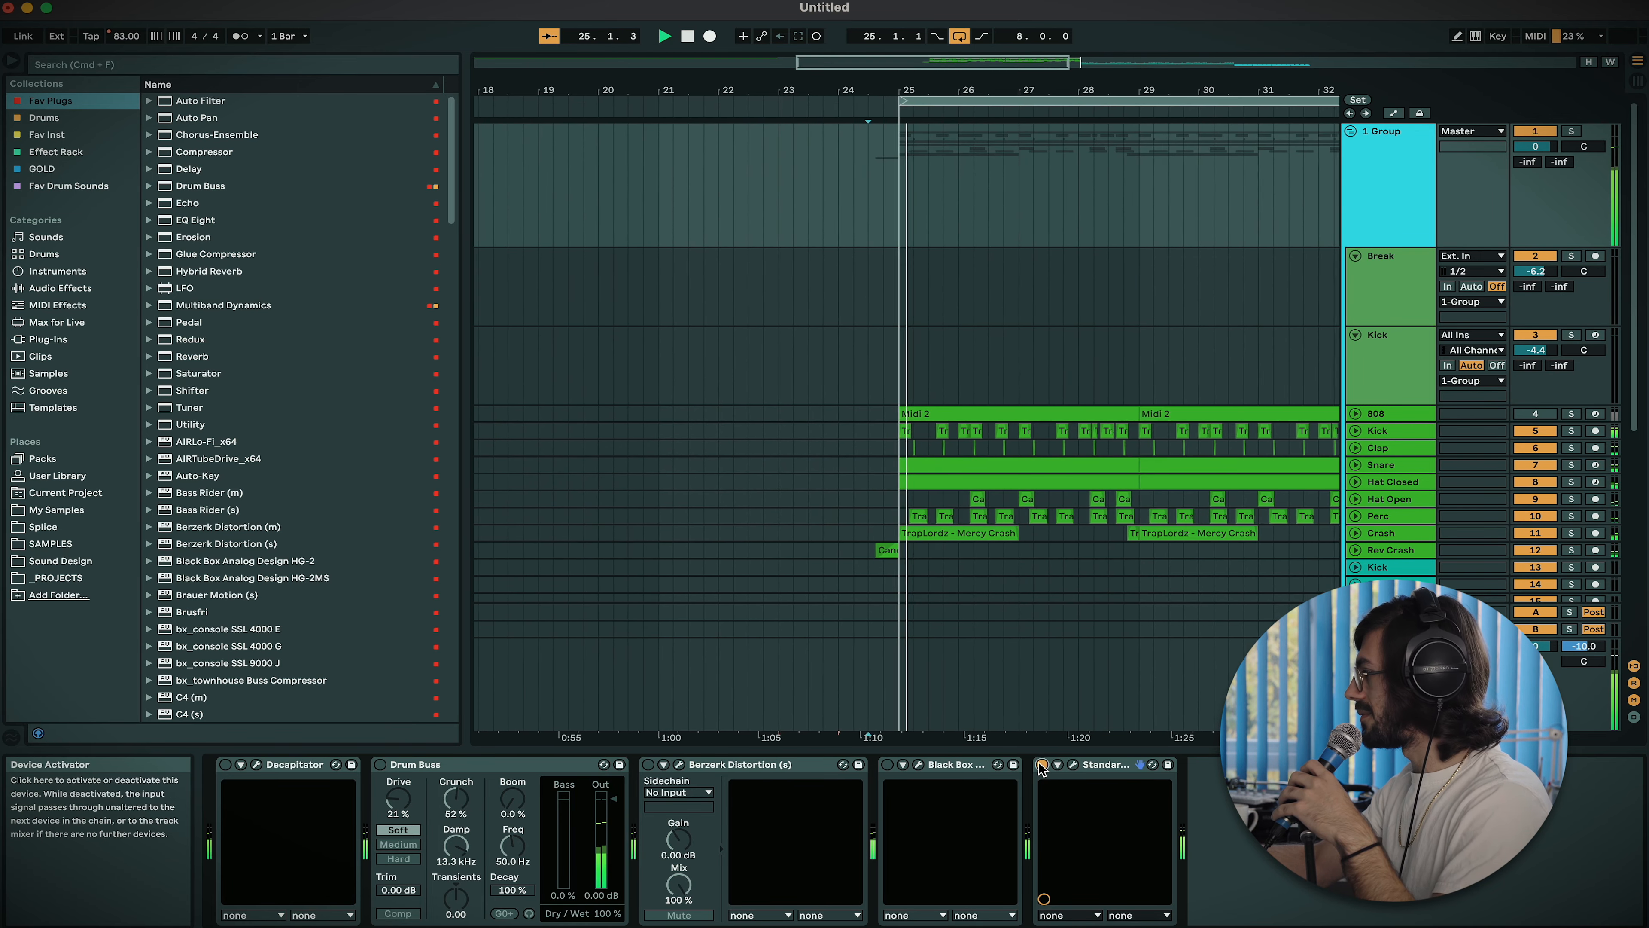
left_click(1073, 765)
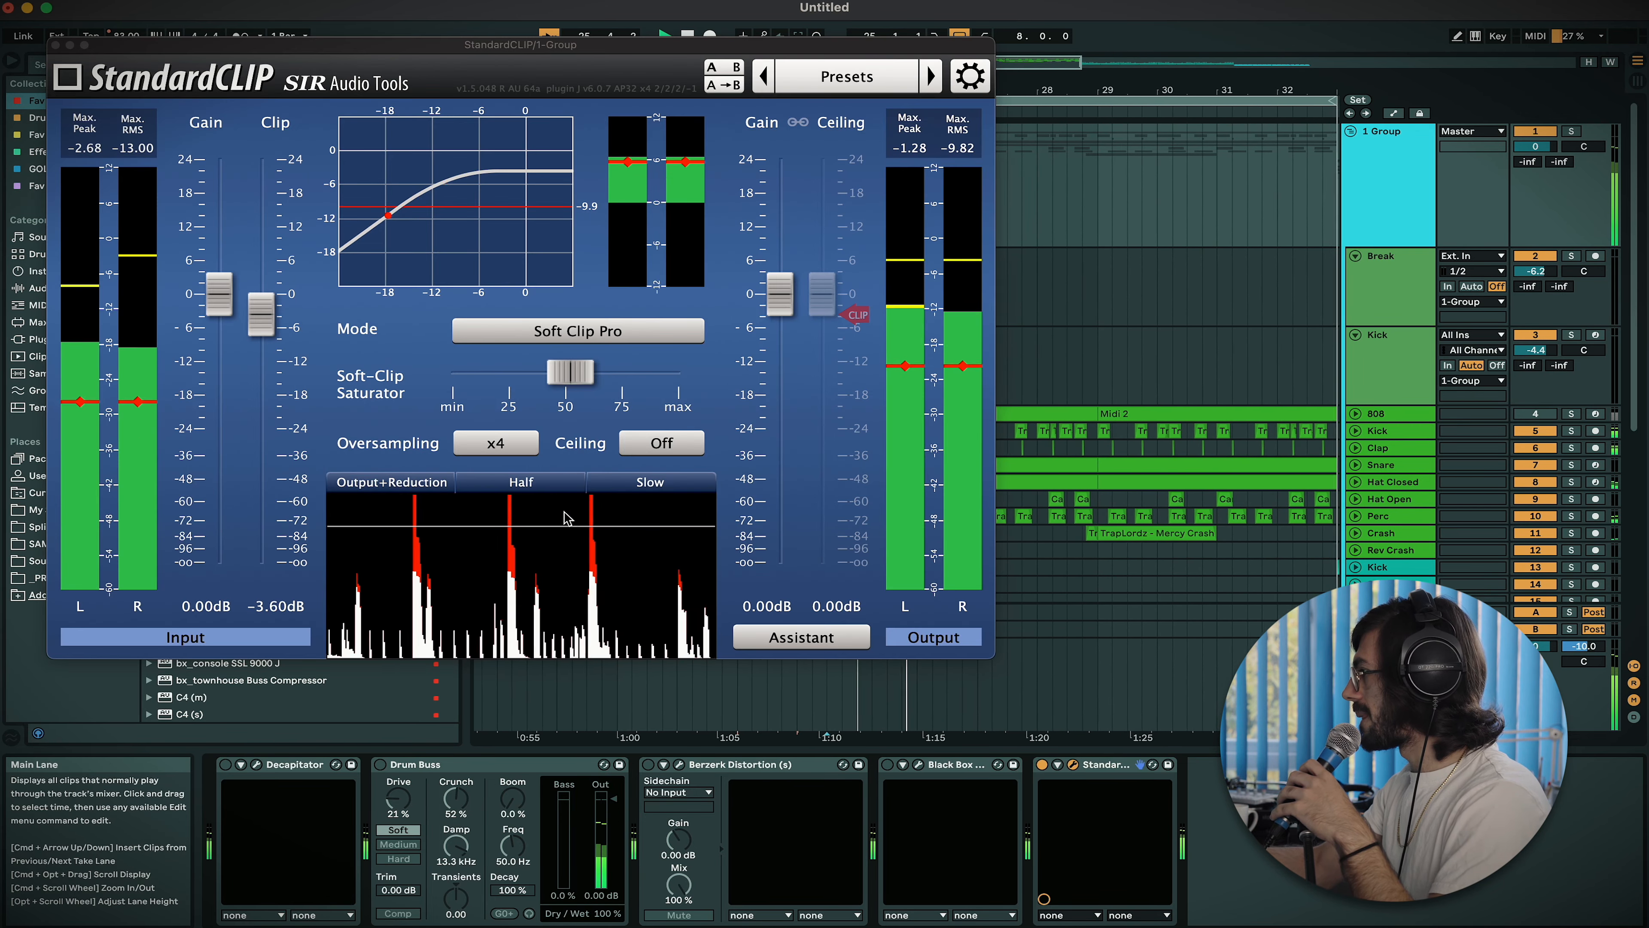